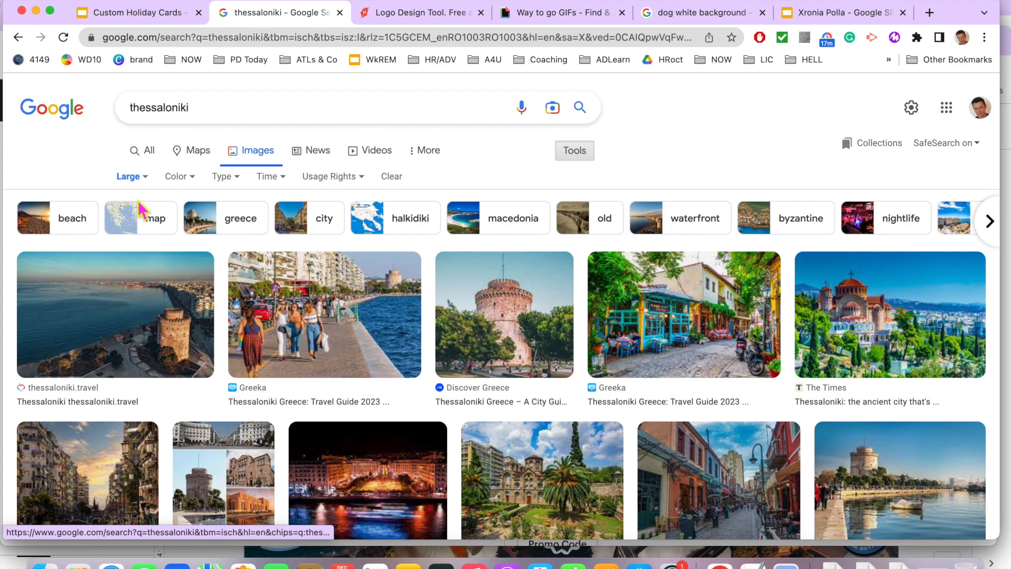
# Step: Check the available size filters for the thessaloniki image results, leaving Large selected
pyautogui.click(144, 177)
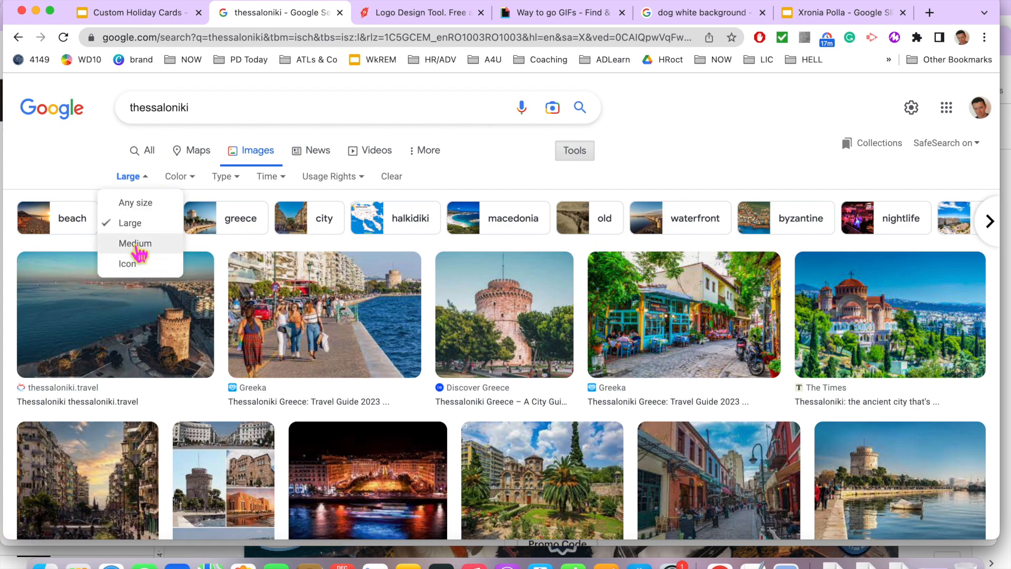
pyautogui.click(131, 21)
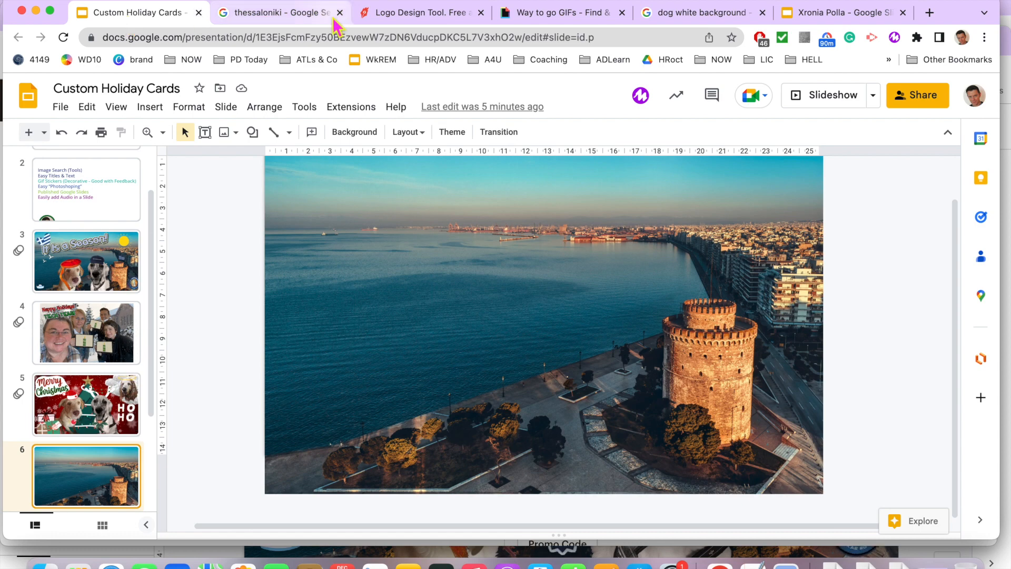
pyautogui.click(244, 21)
pyautogui.click(589, 167)
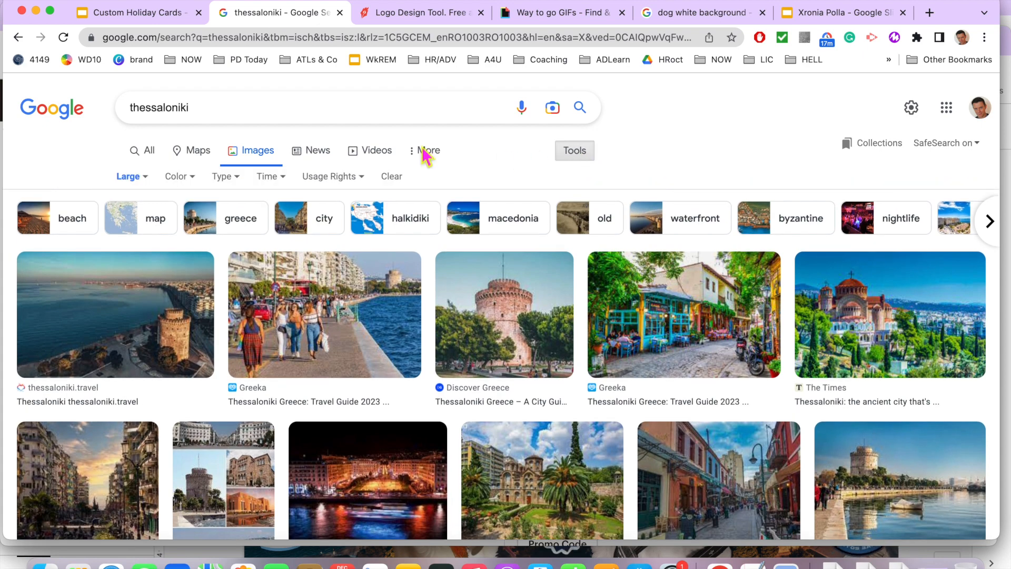
pyautogui.click(149, 182)
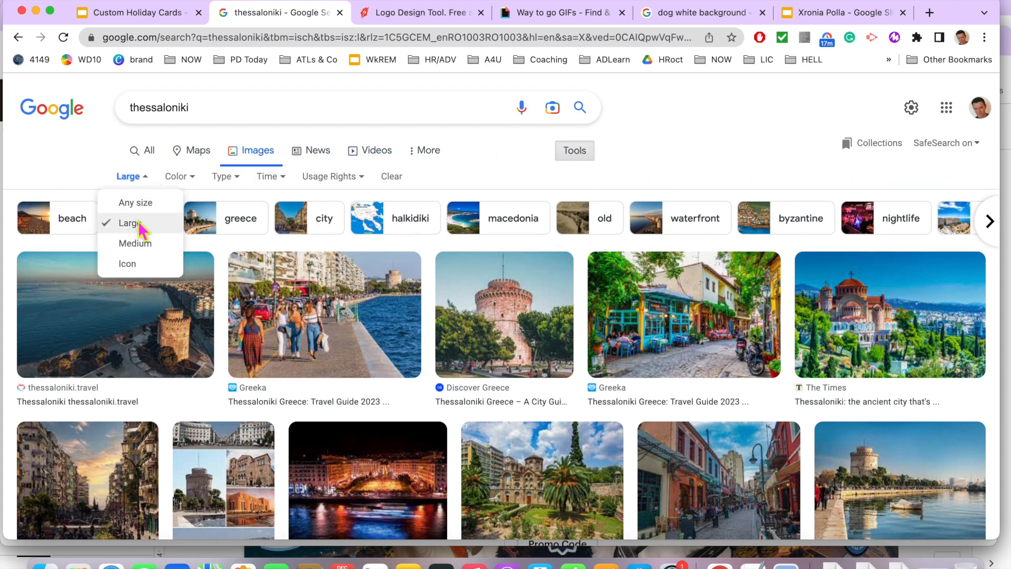
pyautogui.click(496, 170)
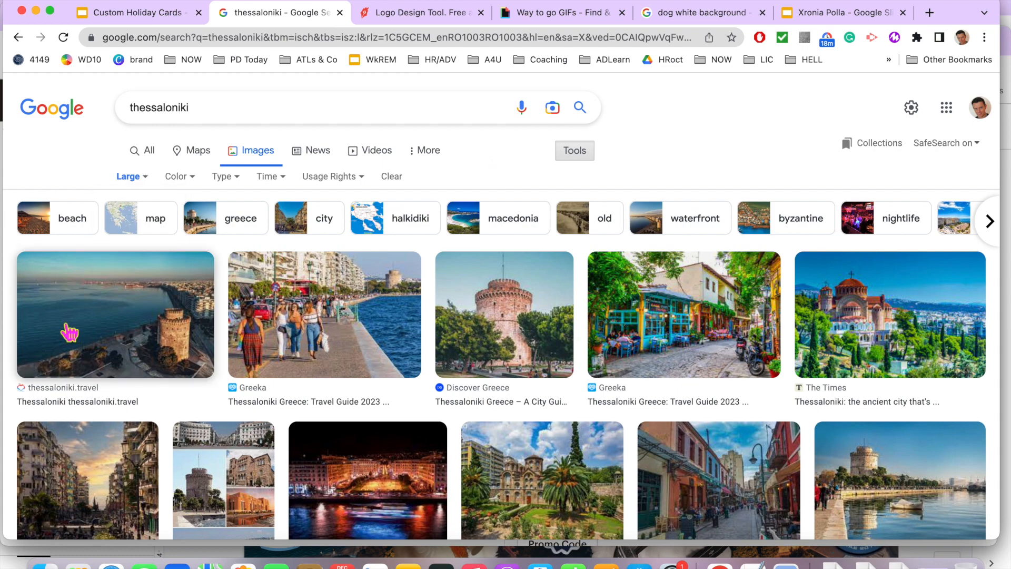
# Step: Open the first thessaloniki image result, the waterfront with the tower, in its own tab and copy the image
pyautogui.rightClick(89, 308)
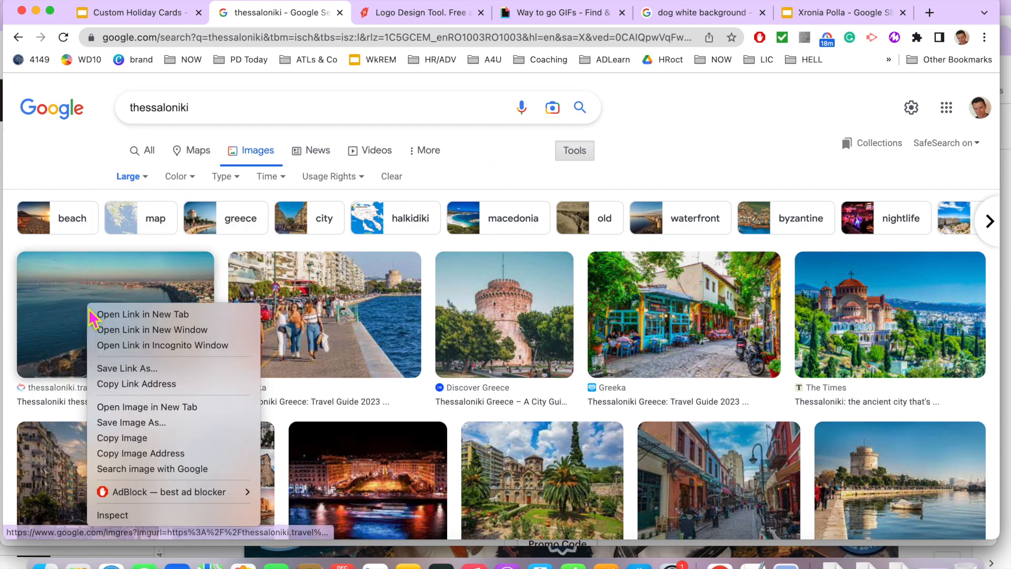
pyautogui.click(138, 411)
pyautogui.click(364, 18)
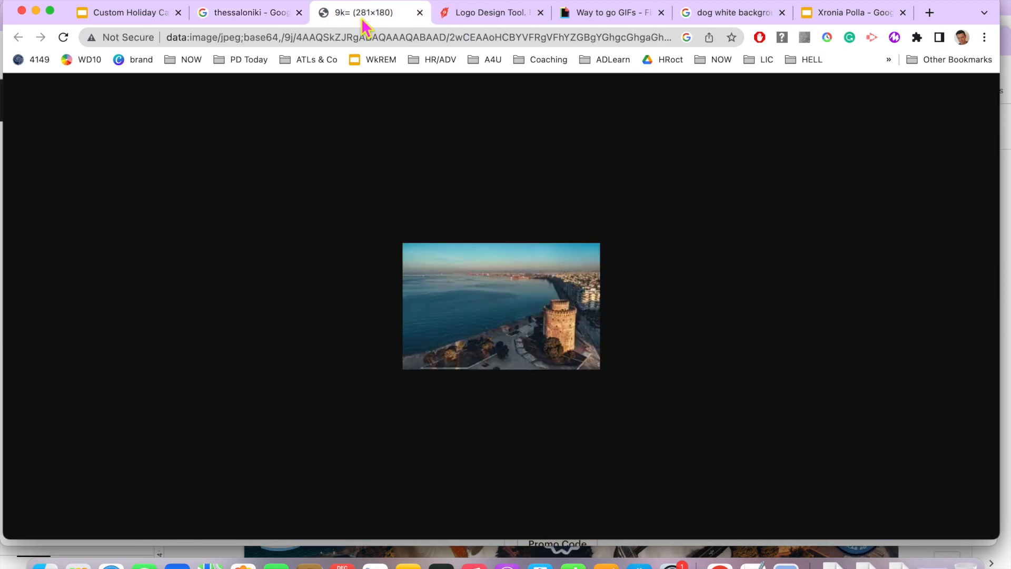
pyautogui.rightClick(480, 289)
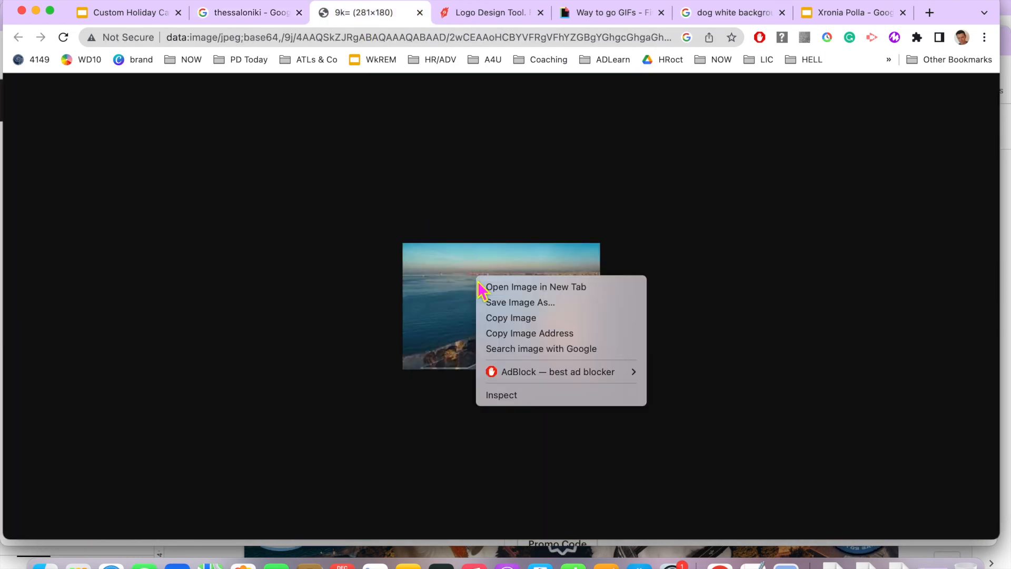
pyautogui.click(503, 317)
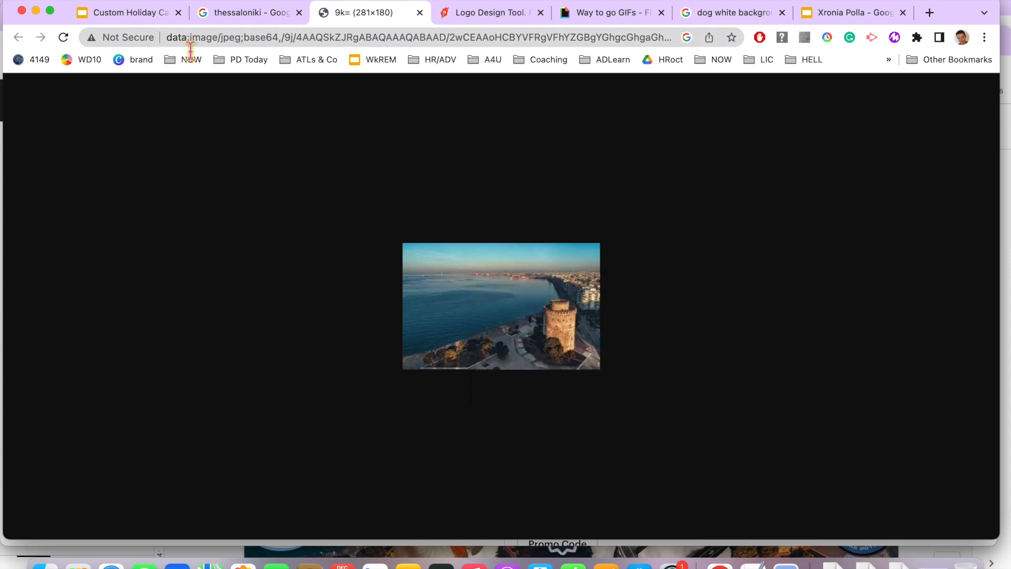
# Step: Paste the copied image onto slide 6 of Custom Holiday Cards, move it over the sea, and delete it
pyautogui.click(143, 21)
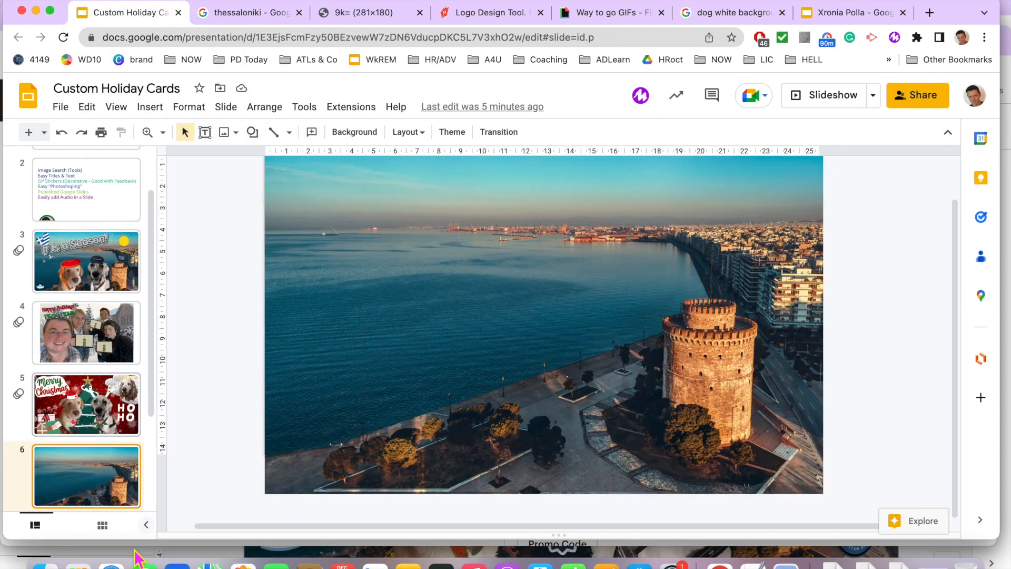
pyautogui.press('super+v')
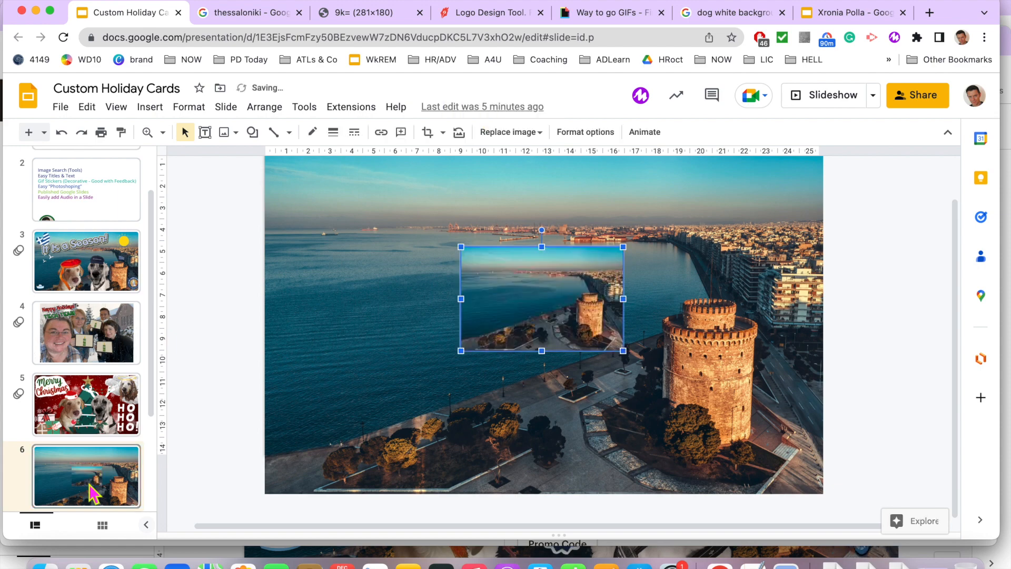
pyautogui.moveTo(573, 333); pyautogui.dragTo(347, 236)
pyautogui.press('BackSpace')
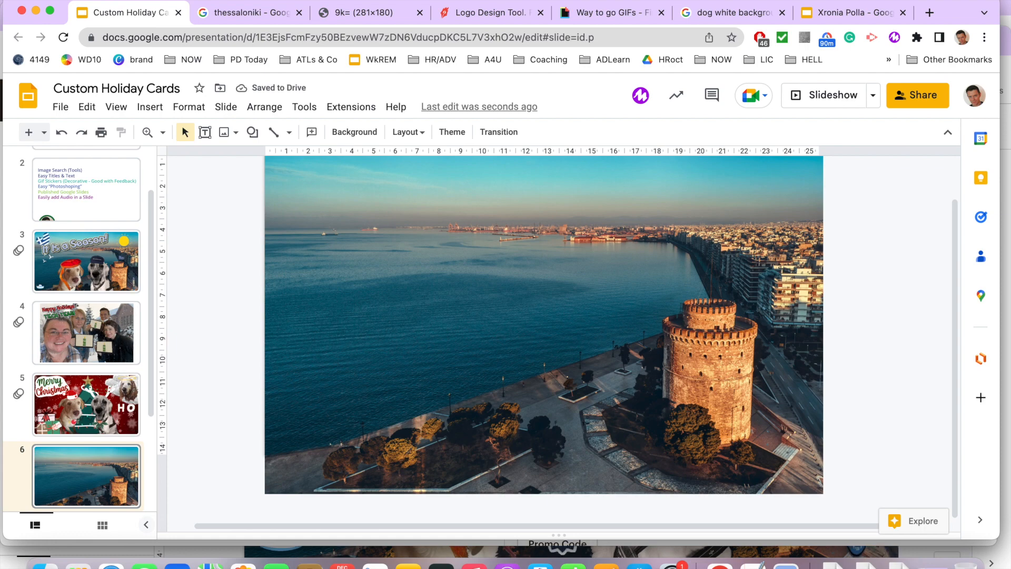
# Step: View the "It Is a Season!" slide, then switch to FlamingText and choose the Water design from its home page
pyautogui.click(90, 240)
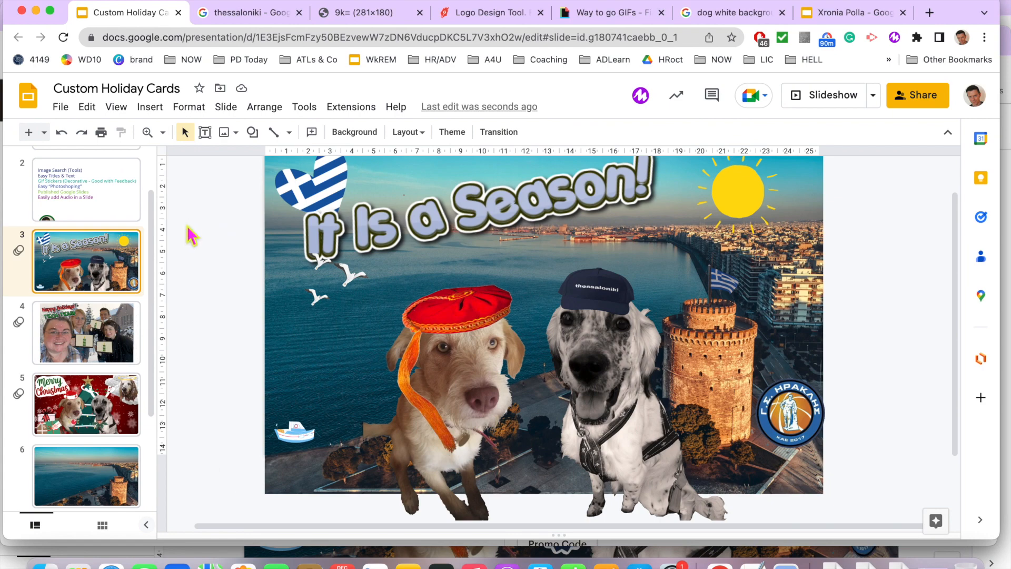
pyautogui.click(466, 16)
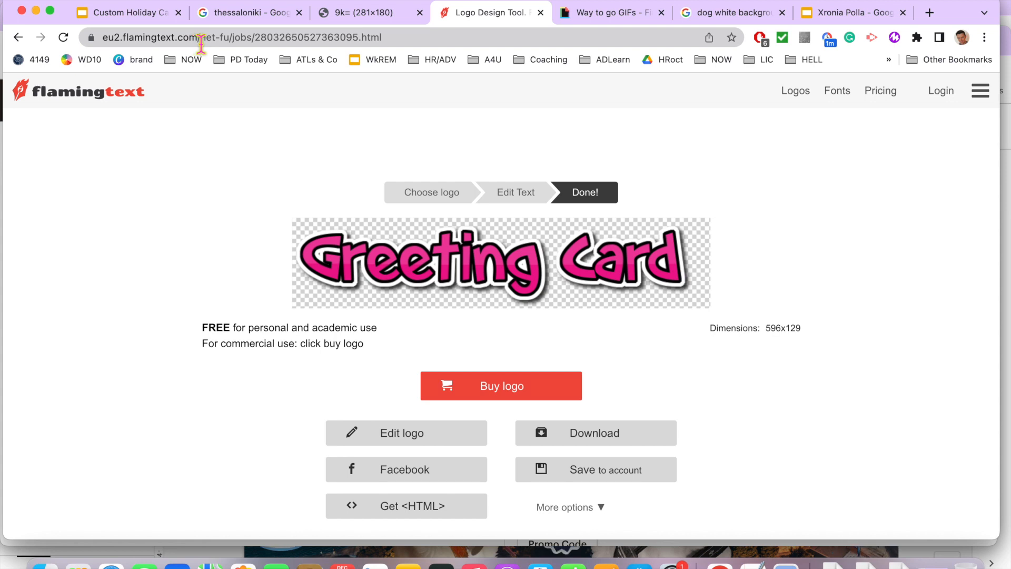
pyautogui.click(100, 99)
pyautogui.scroll(-5, 262, 395)
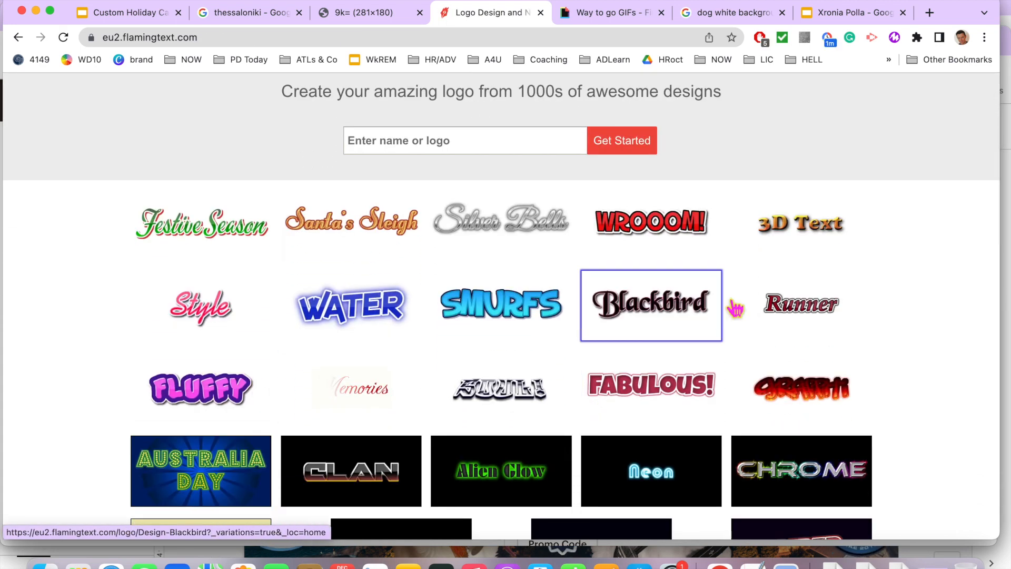
pyautogui.click(369, 311)
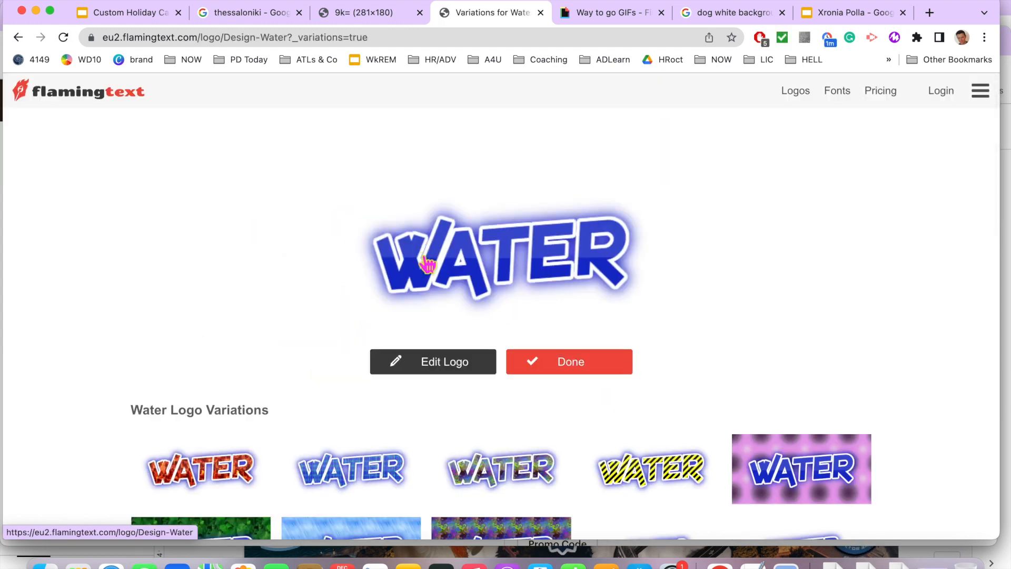
# Step: Open the Water logo for editing and replace its text with "Grade 3!"
pyautogui.click(415, 368)
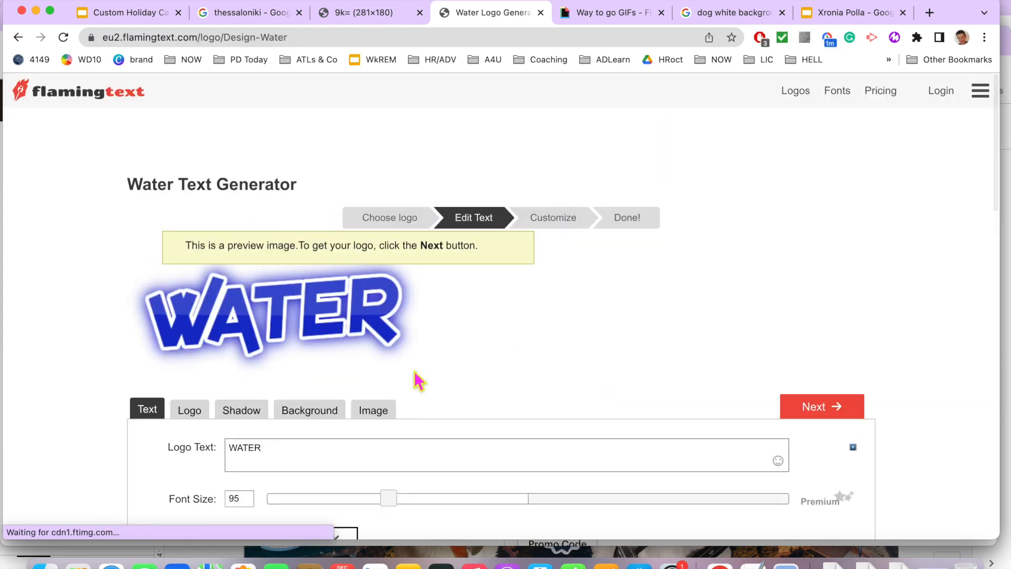
pyautogui.scroll(-3, 414, 371)
pyautogui.click(284, 379)
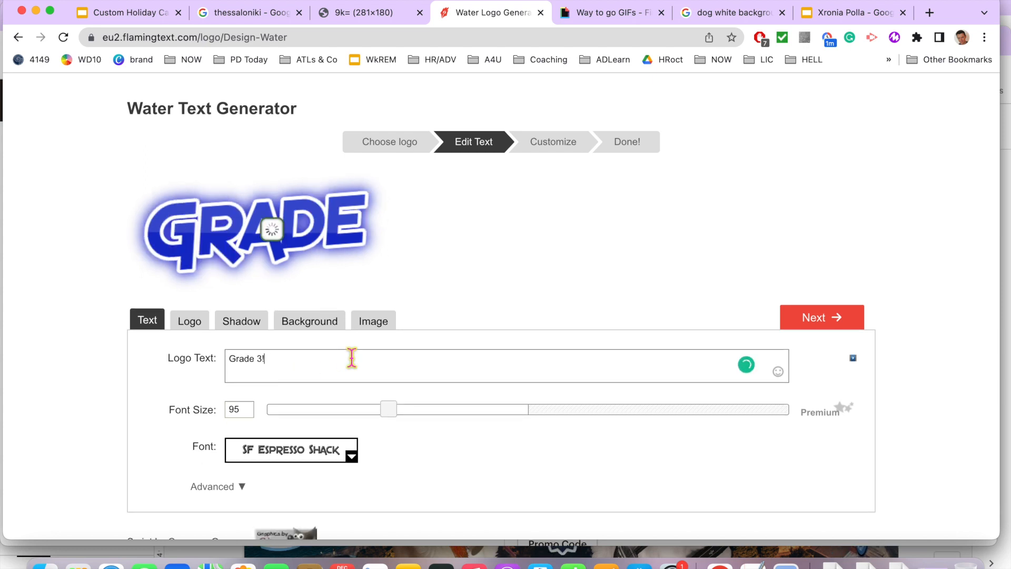
# Step: Set the logo's fill color to magenta #c916ac
pyautogui.click(191, 333)
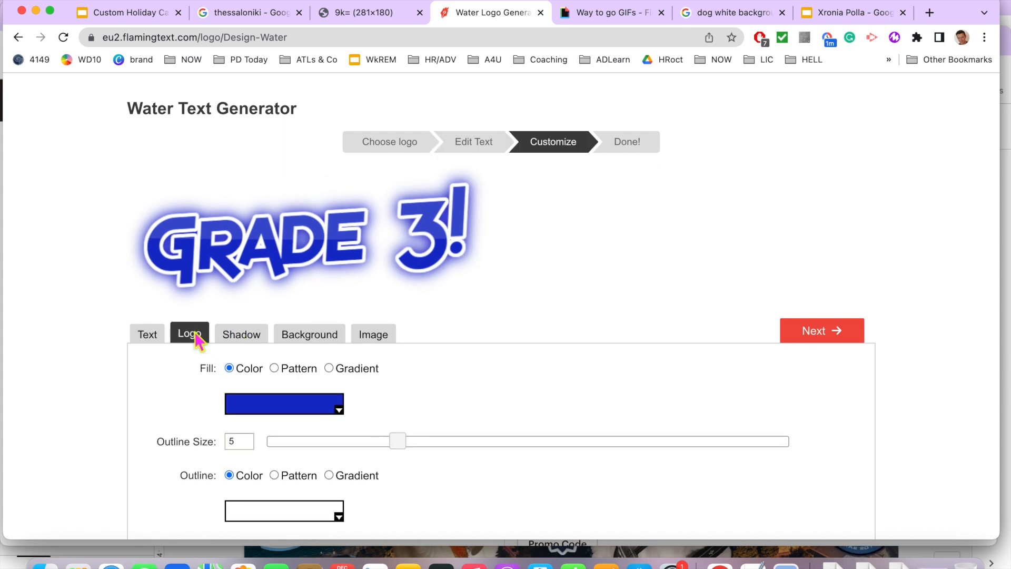
pyautogui.click(263, 409)
pyautogui.click(349, 333)
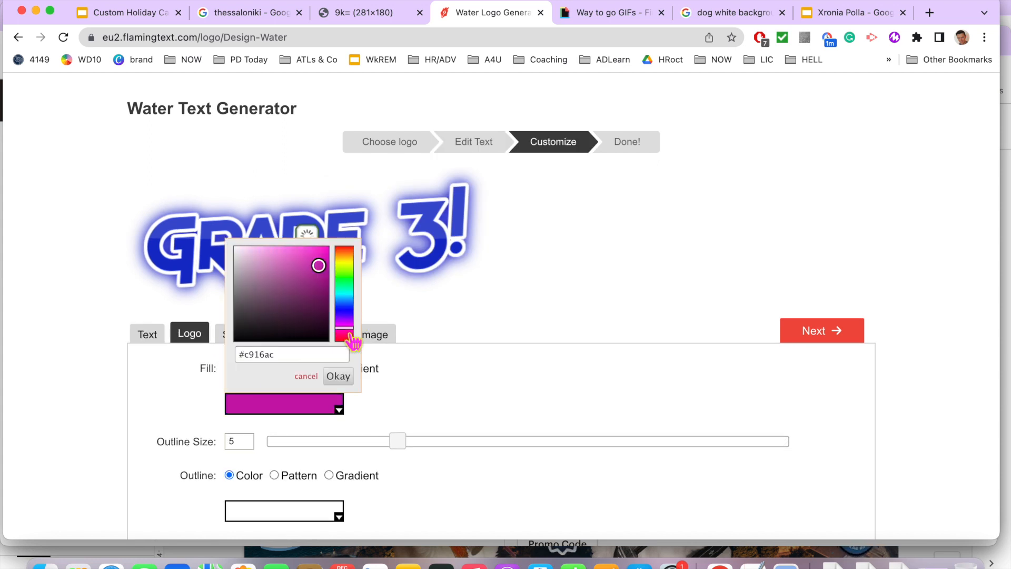
pyautogui.click(494, 331)
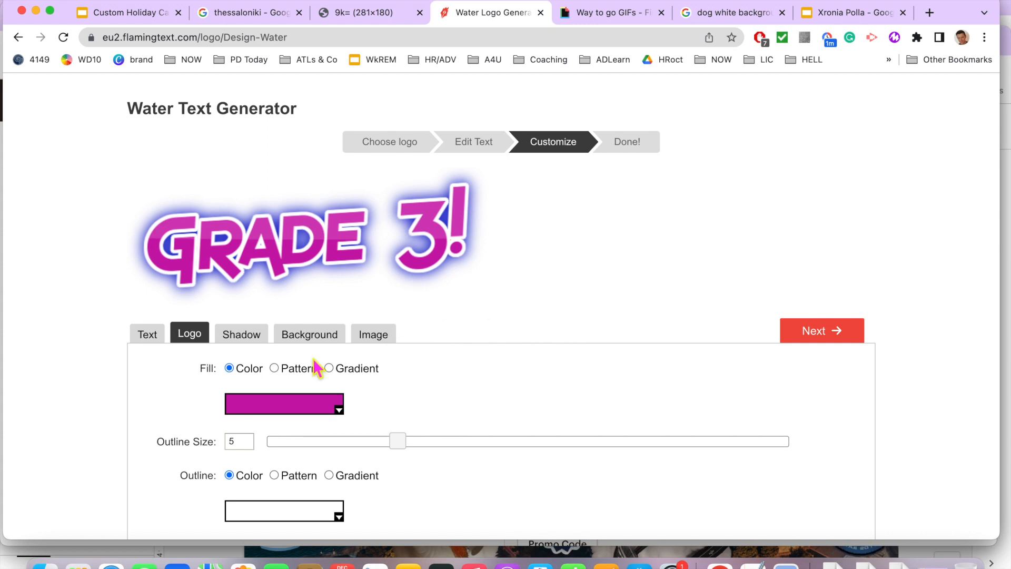
# Step: Change the color of the logo's glow shadow to crimson
pyautogui.click(240, 337)
pyautogui.click(293, 416)
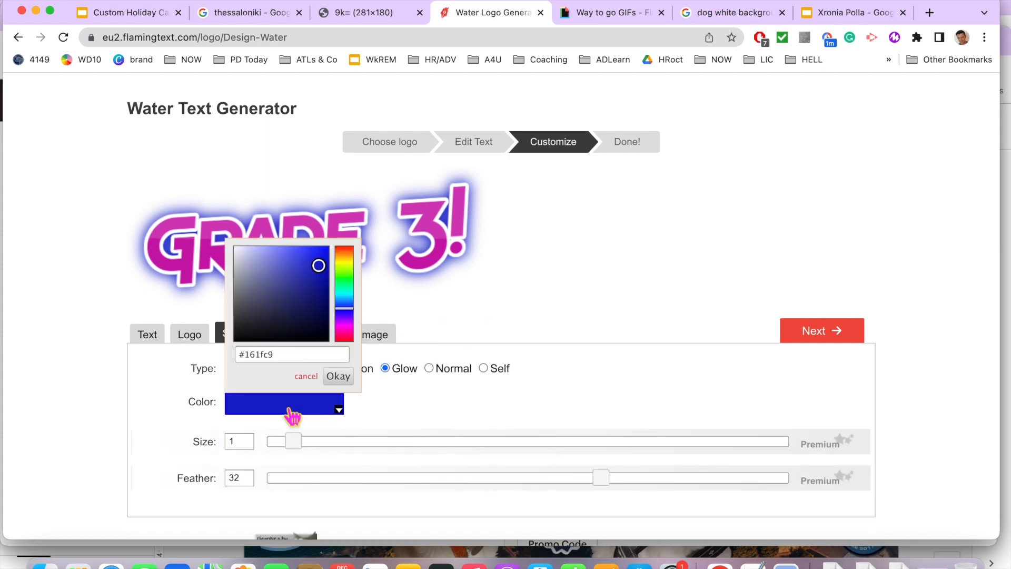
pyautogui.click(347, 334)
pyautogui.click(497, 302)
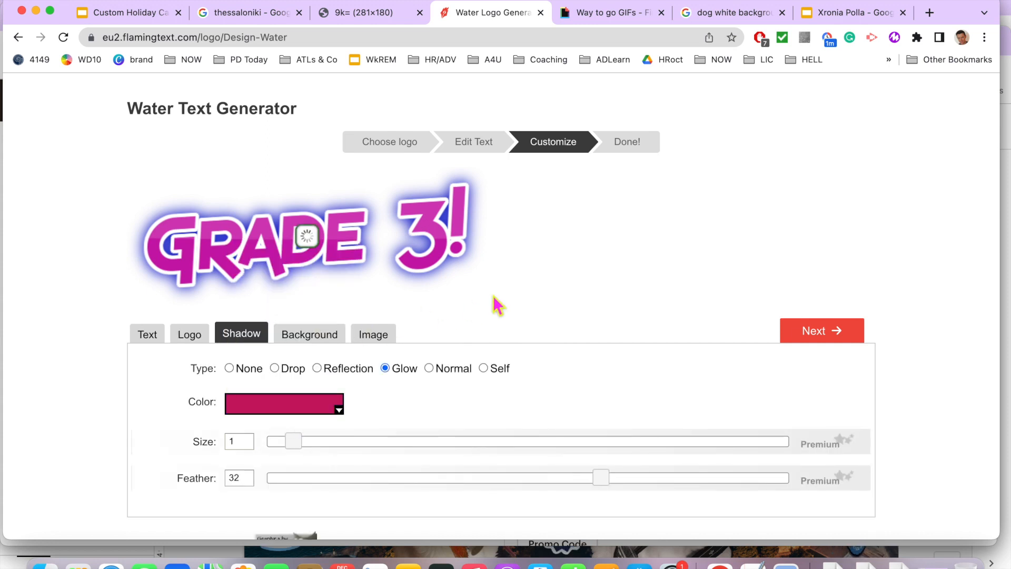
# Step: Make the logo's background transparent and generate the finished logo
pyautogui.click(305, 344)
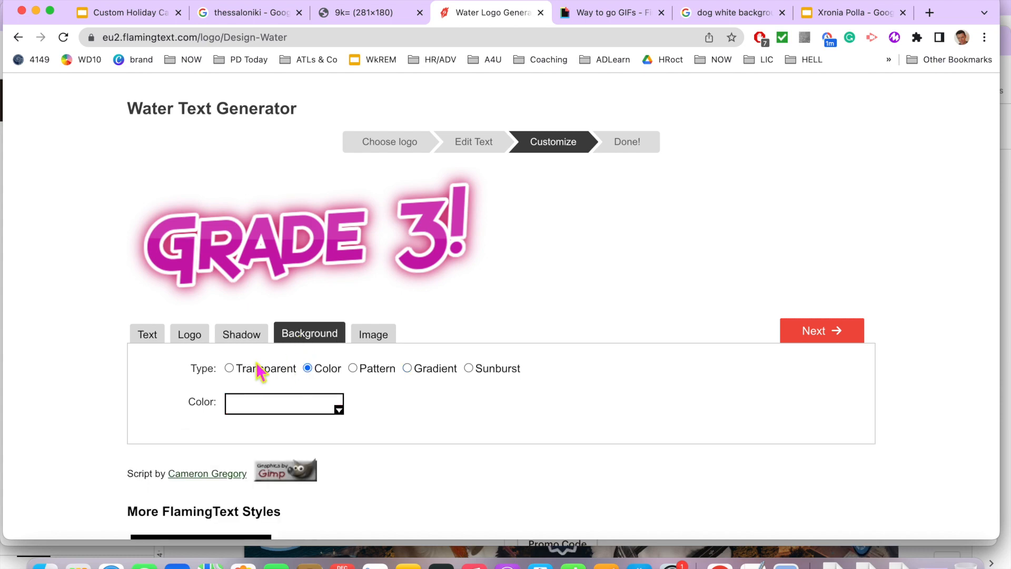
pyautogui.click(230, 367)
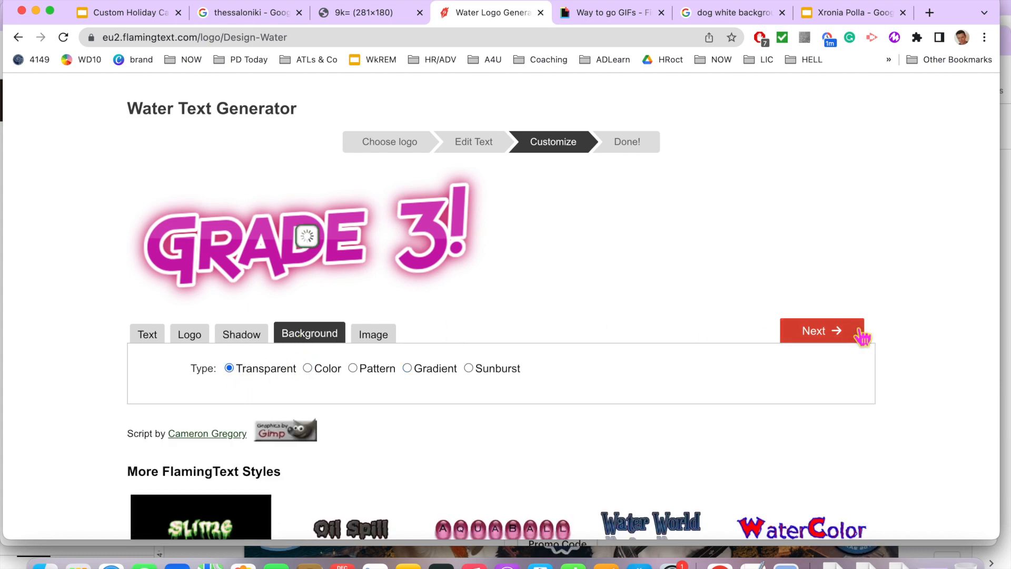
pyautogui.click(841, 337)
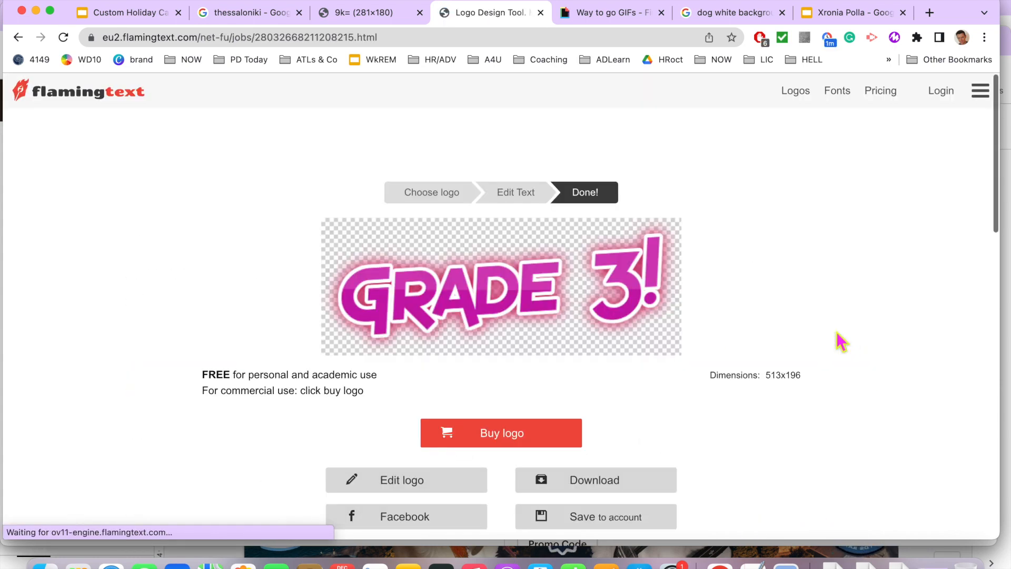
# Step: Download the finished logo, open the PNG in Preview, and copy the whole "Grade 3!" lettering
pyautogui.scroll(-2, 606, 390)
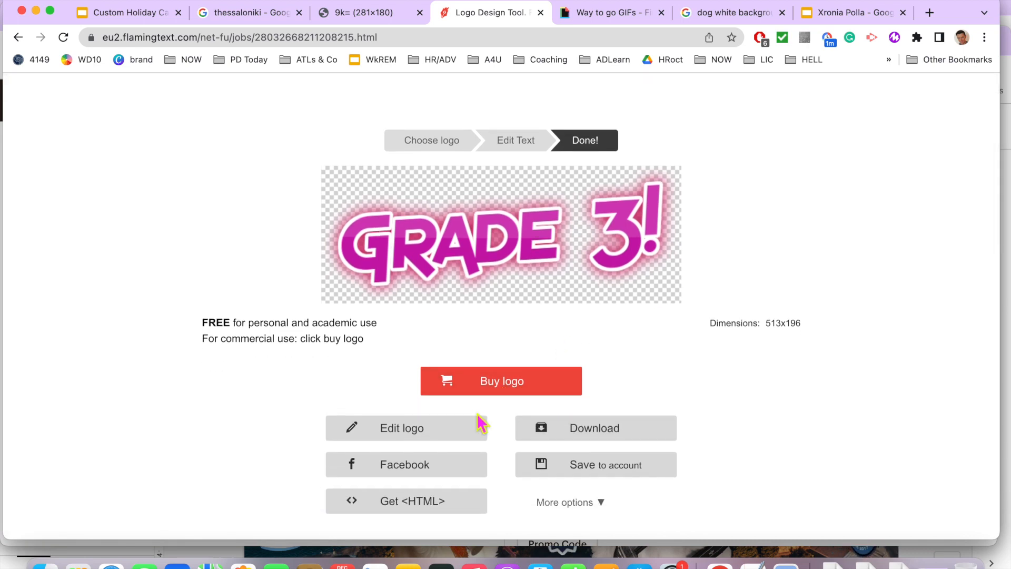
pyautogui.click(582, 426)
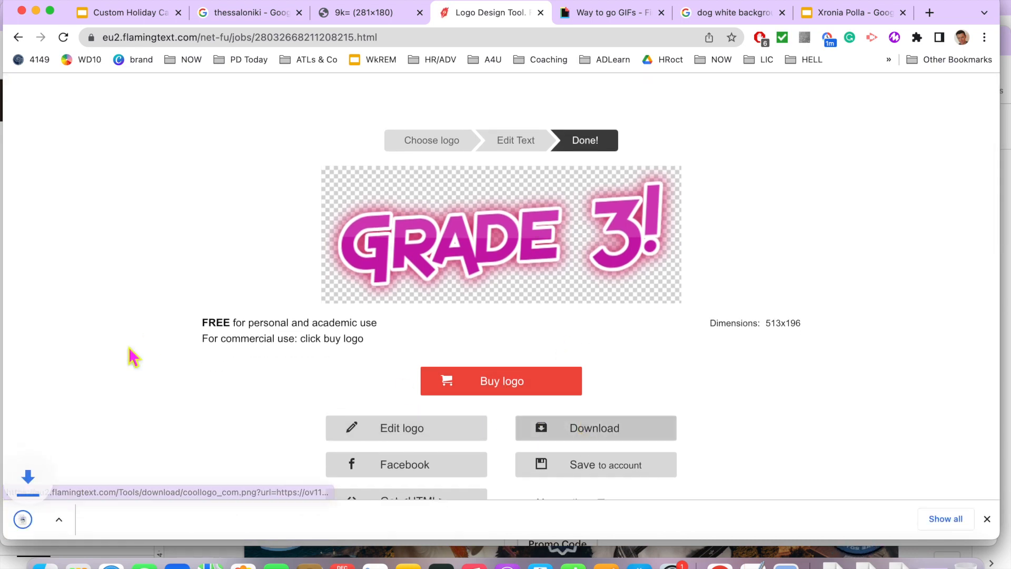
pyautogui.click(66, 527)
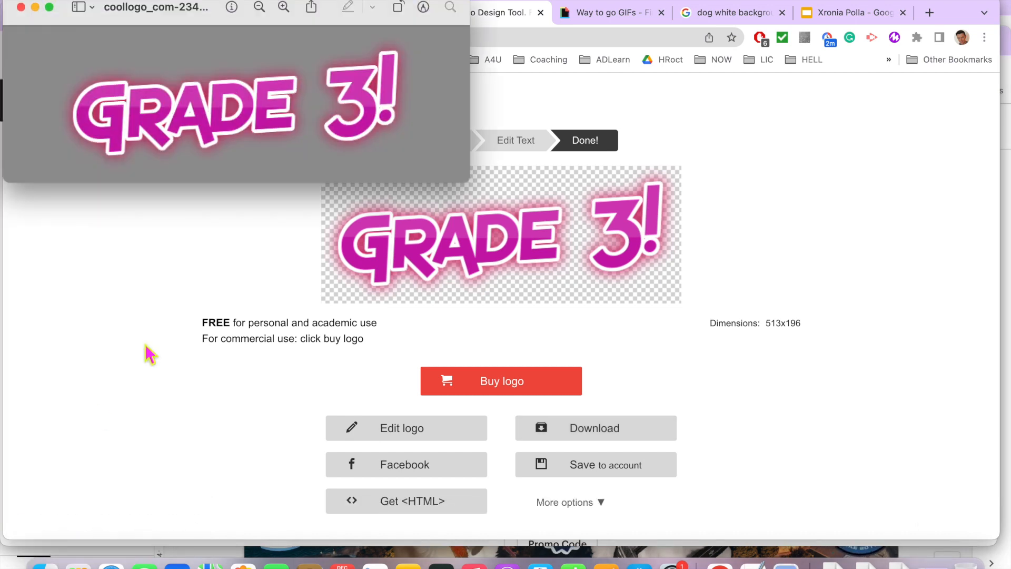
pyautogui.moveTo(78, 54)
pyautogui.mouseDown()
pyautogui.moveTo(289, 136)
pyautogui.moveTo(420, 170)
pyautogui.mouseUp()
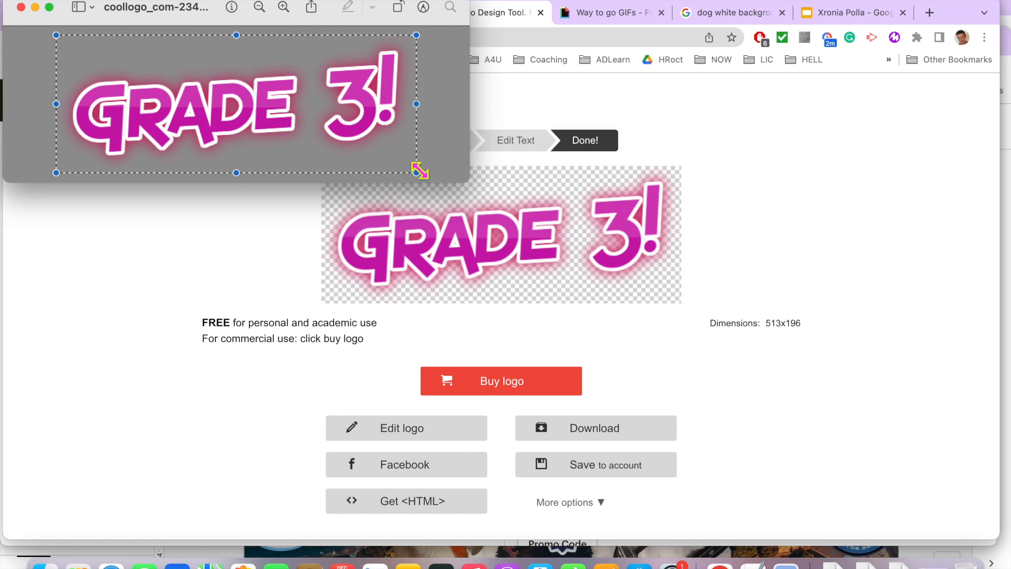
pyautogui.press('super+Tab')
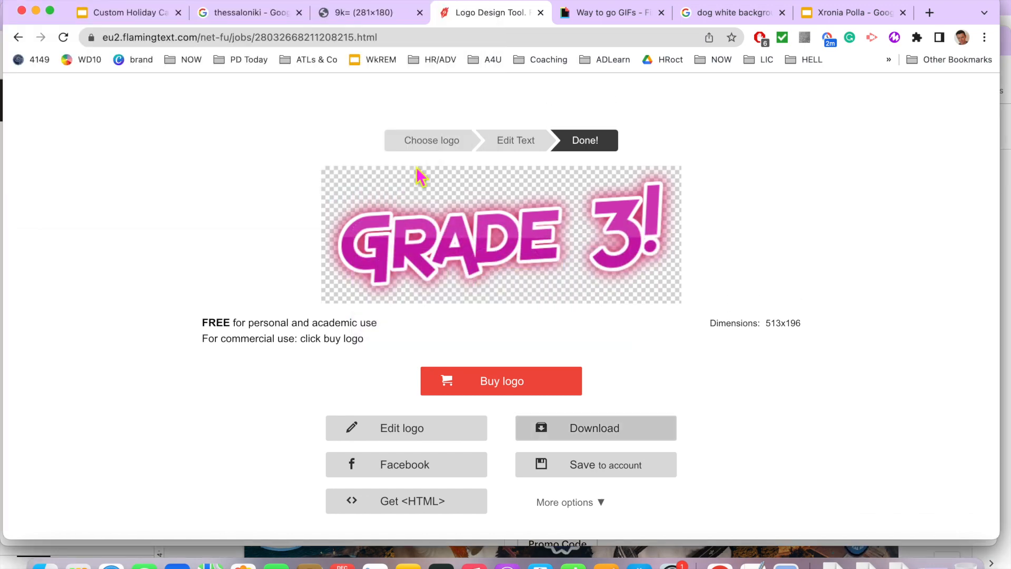
# Step: Return to the Custom Holiday Cards presentation and paste the copied logo onto slide 6
pyautogui.click(148, 17)
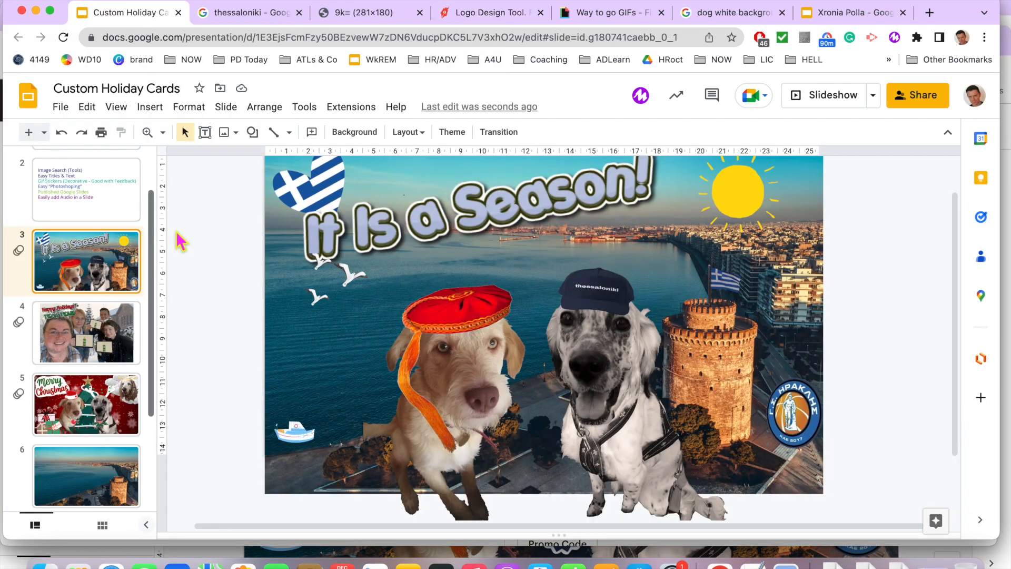
pyautogui.scroll(-3, 138, 416)
pyautogui.click(87, 345)
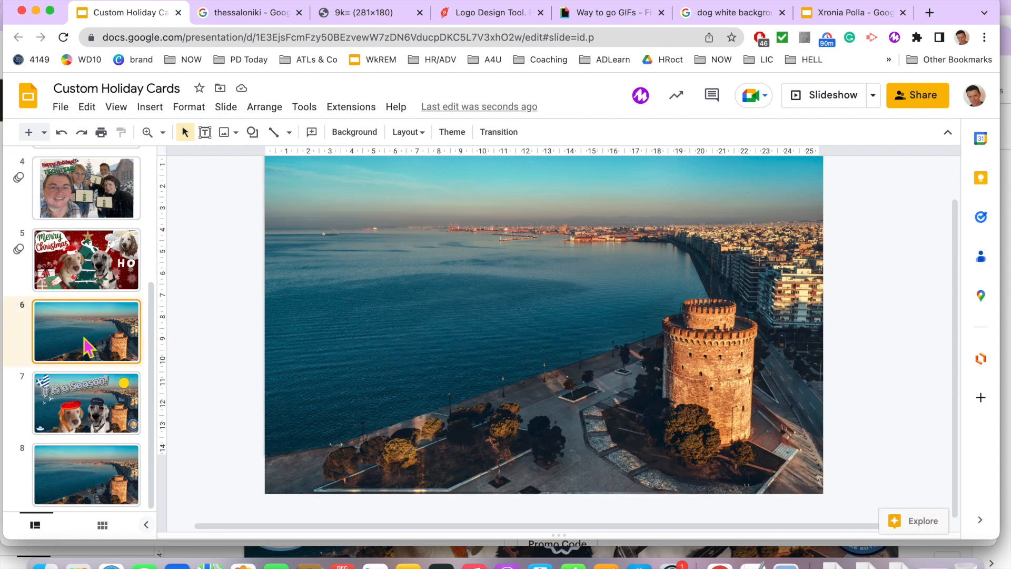
pyautogui.press('super+v')
# Step: Move the "Grade 3!" logo to the slide's upper-left corner and tilt it slightly counterclockwise
pyautogui.moveTo(540, 318); pyautogui.dragTo(434, 245)
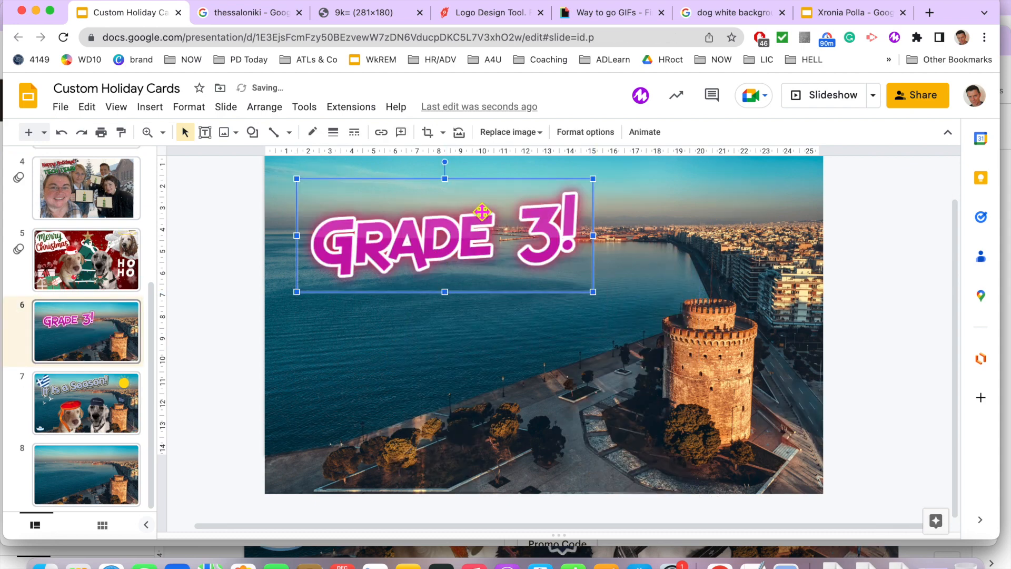
pyautogui.moveTo(446, 163); pyautogui.dragTo(433, 163)
pyautogui.moveTo(446, 246); pyautogui.dragTo(419, 235)
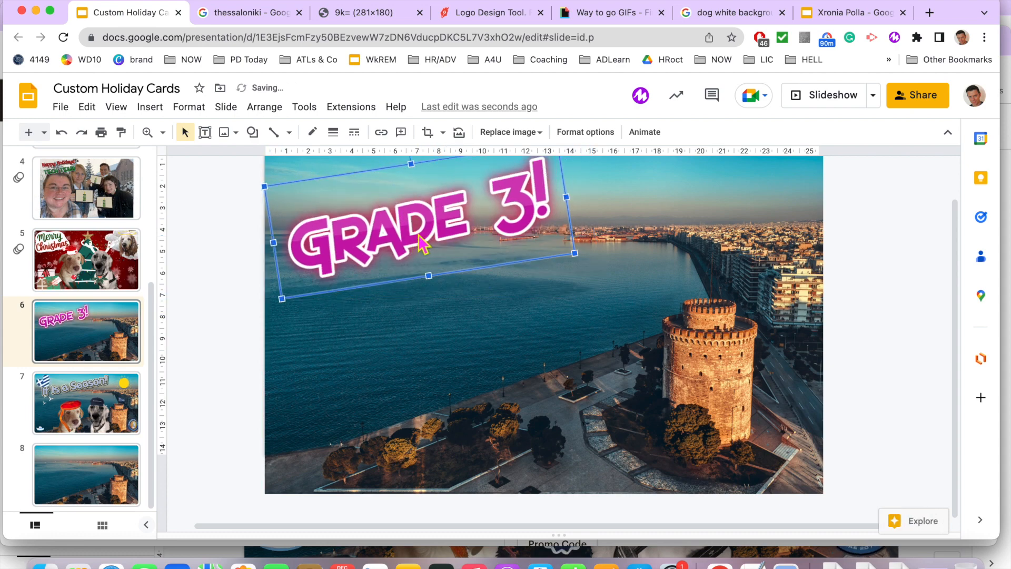
# Step: Switch to GIPHY, search for "way to go" from its home page, and limit the results to stickers
pyautogui.click(862, 236)
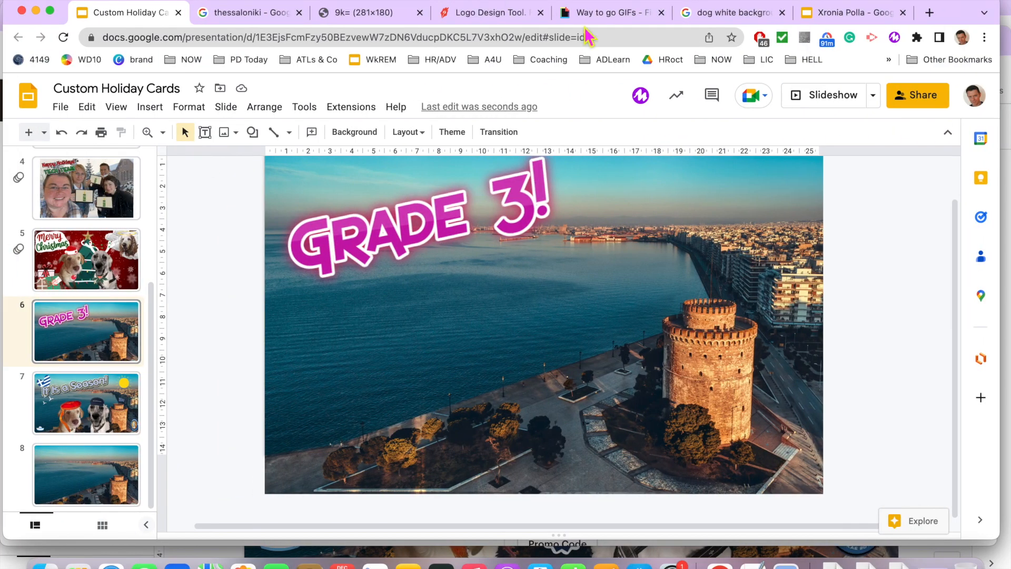
pyautogui.click(605, 13)
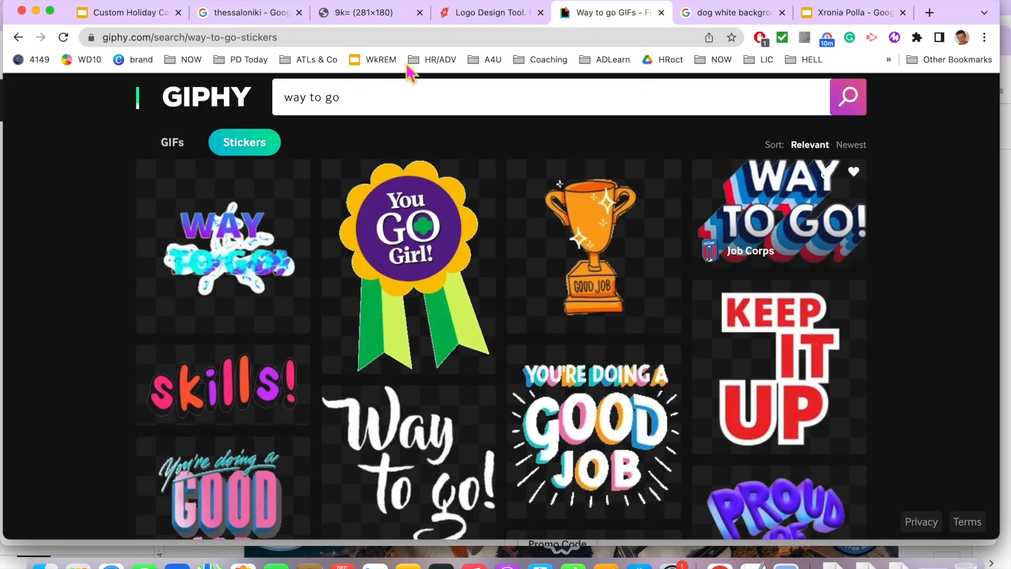
pyautogui.click(194, 107)
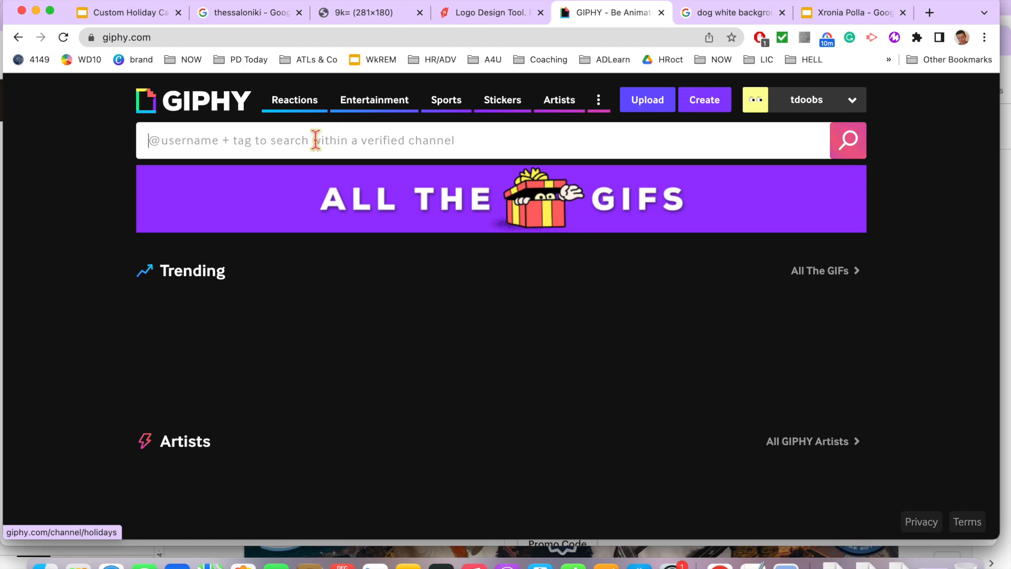
pyautogui.click(266, 143)
pyautogui.write('way')
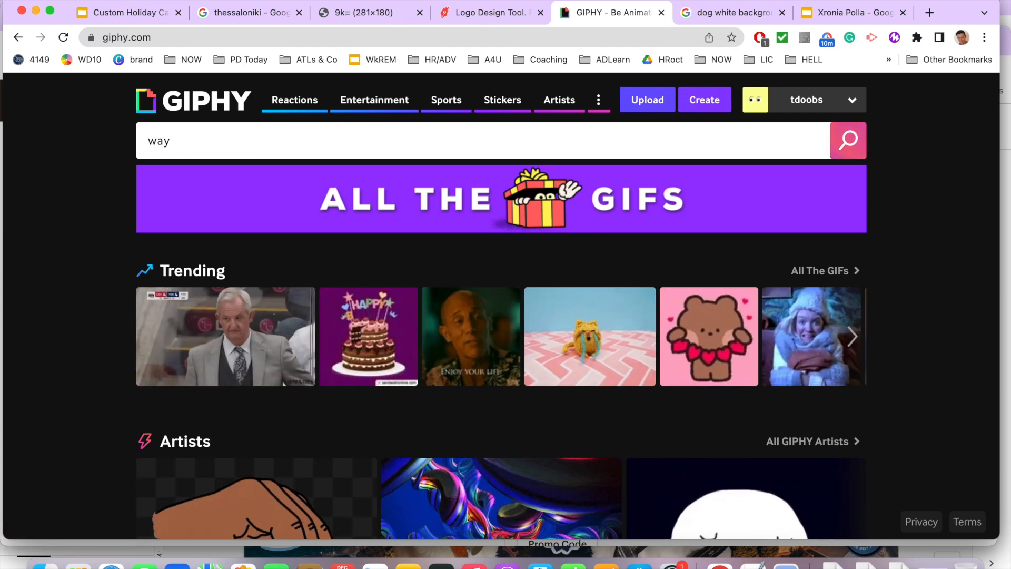
pyautogui.write(' to go')
pyautogui.press('Return')
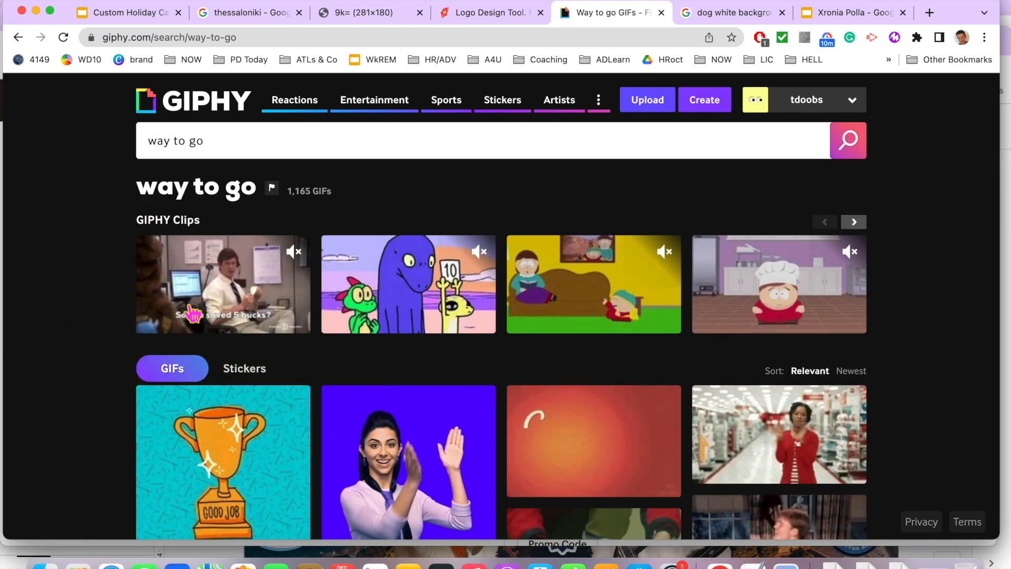
pyautogui.click(246, 370)
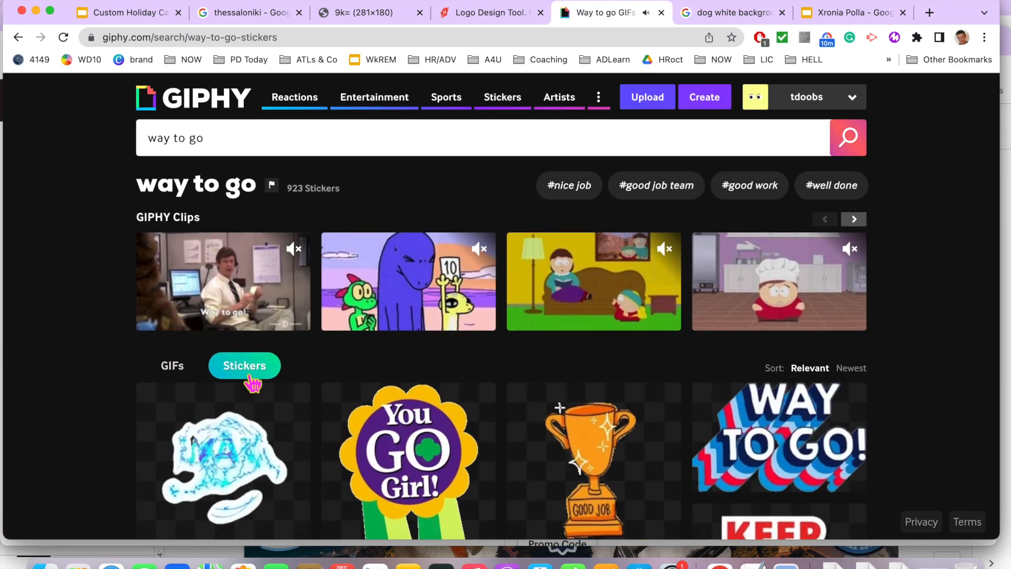
pyautogui.scroll(-2, 253, 383)
pyautogui.press('super+1')
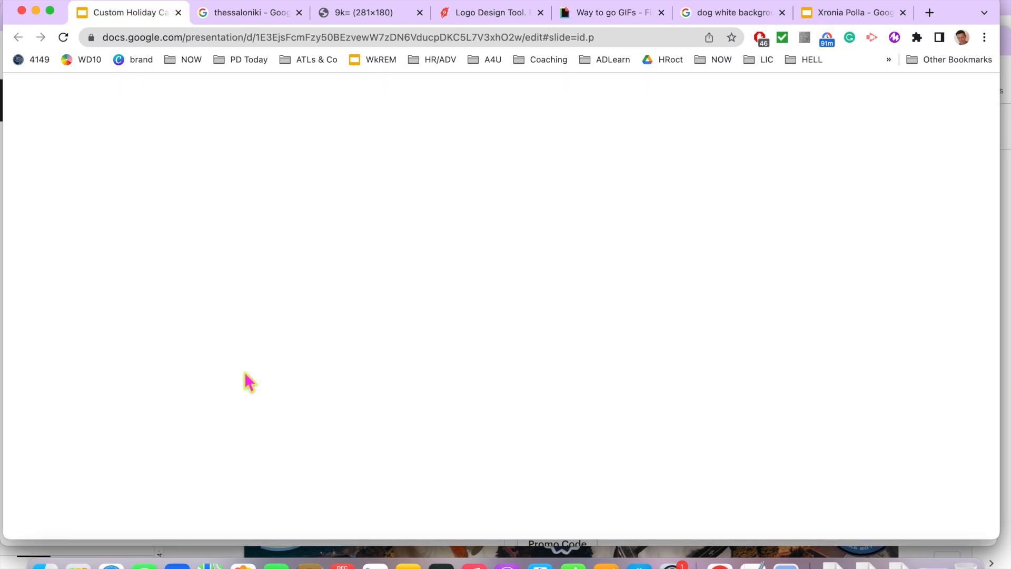
pyautogui.click(353, 267)
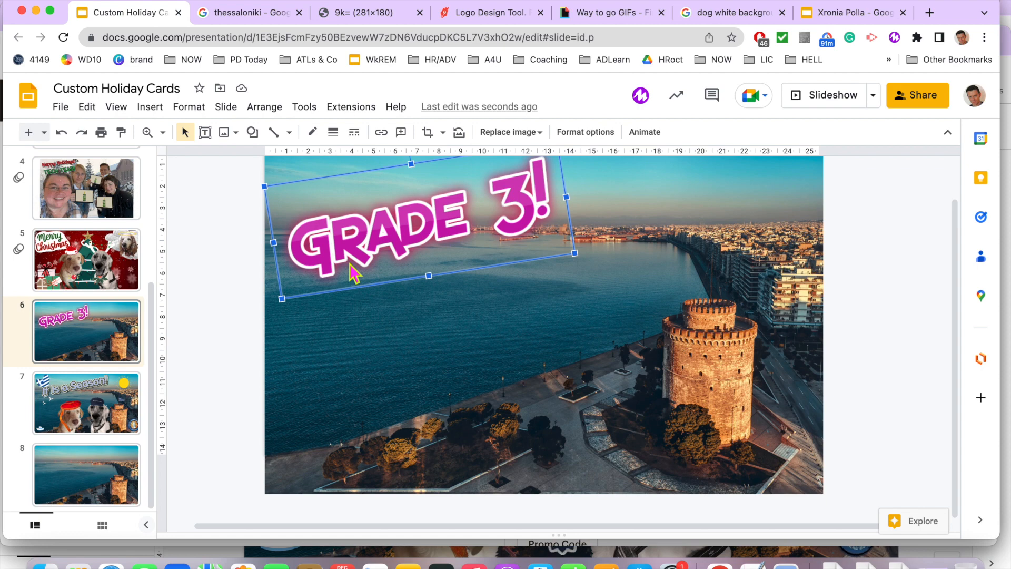
pyautogui.press('super+4')
pyautogui.press('super+5')
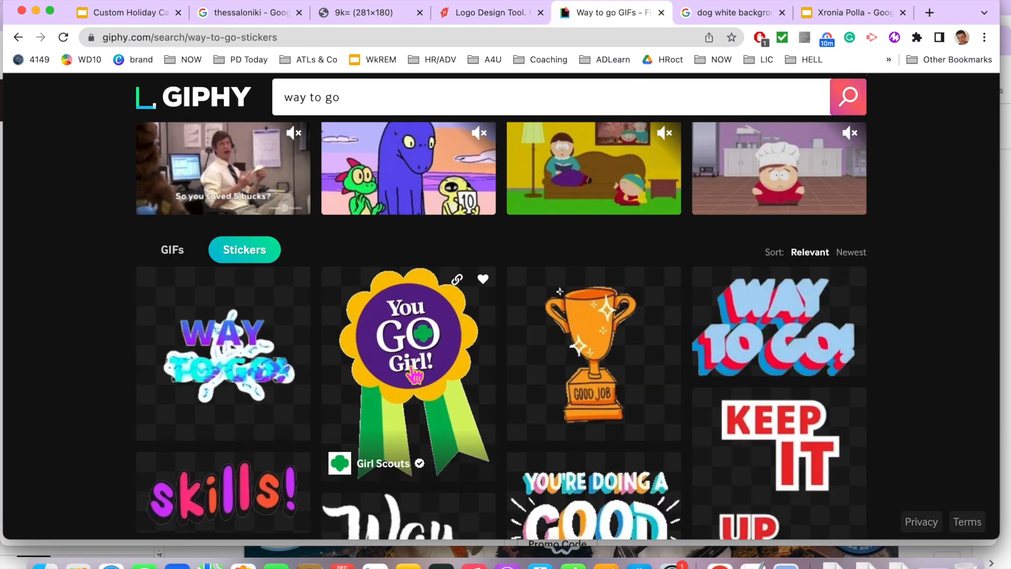
# Step: Open the Job Corps "Way To Go!" sticker and copy its GIF link from the sharing options
pyautogui.scroll(-1, 400, 295)
pyautogui.click(795, 329)
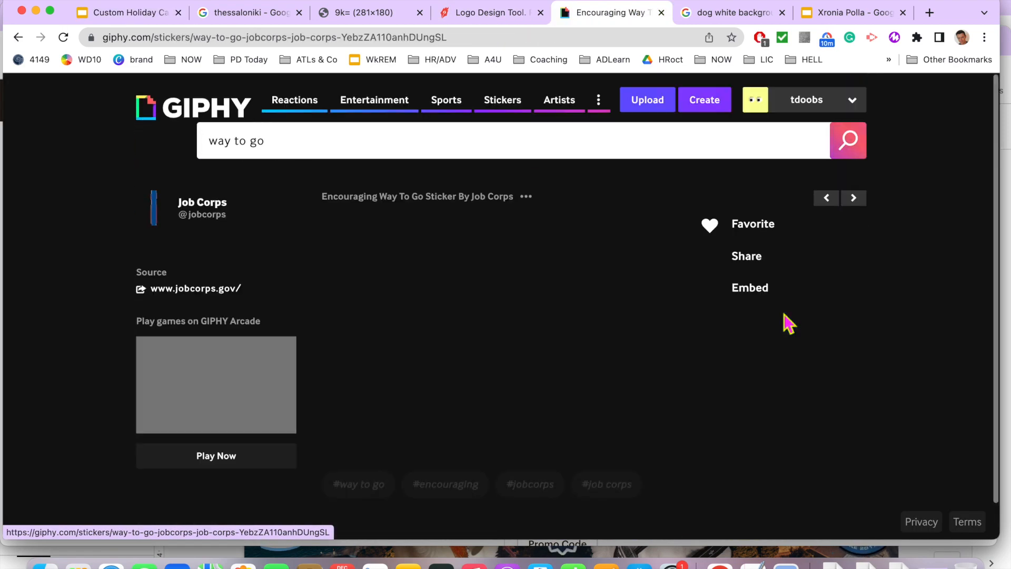
pyautogui.click(748, 258)
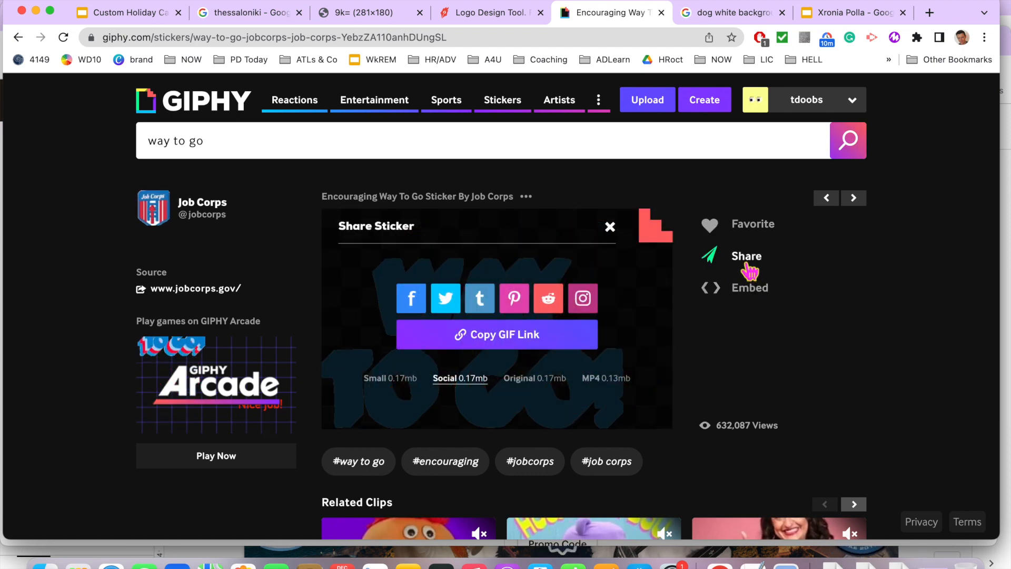
pyautogui.click(515, 349)
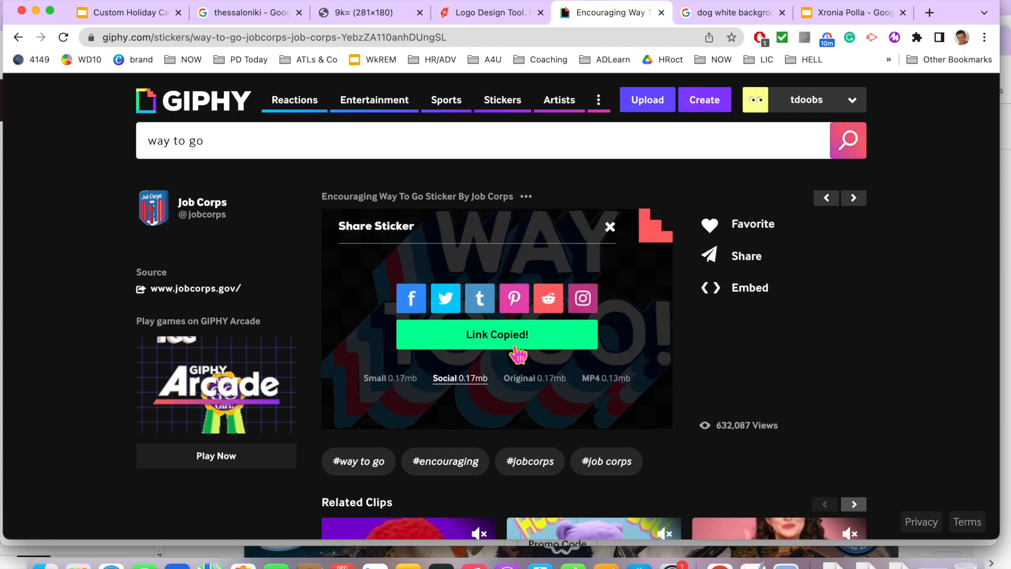
# Step: Return to the Custom Holiday Cards presentation and insert the "Way To Go!" sticker on slide 6 by its copied URL
pyautogui.press('super+1')
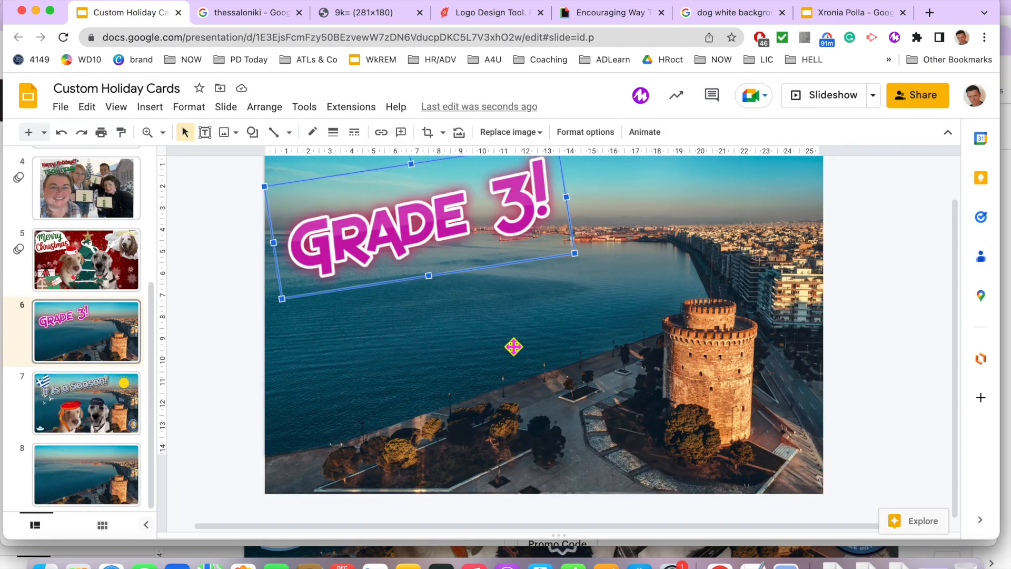
pyautogui.click(153, 108)
pyautogui.moveTo(142, 138)
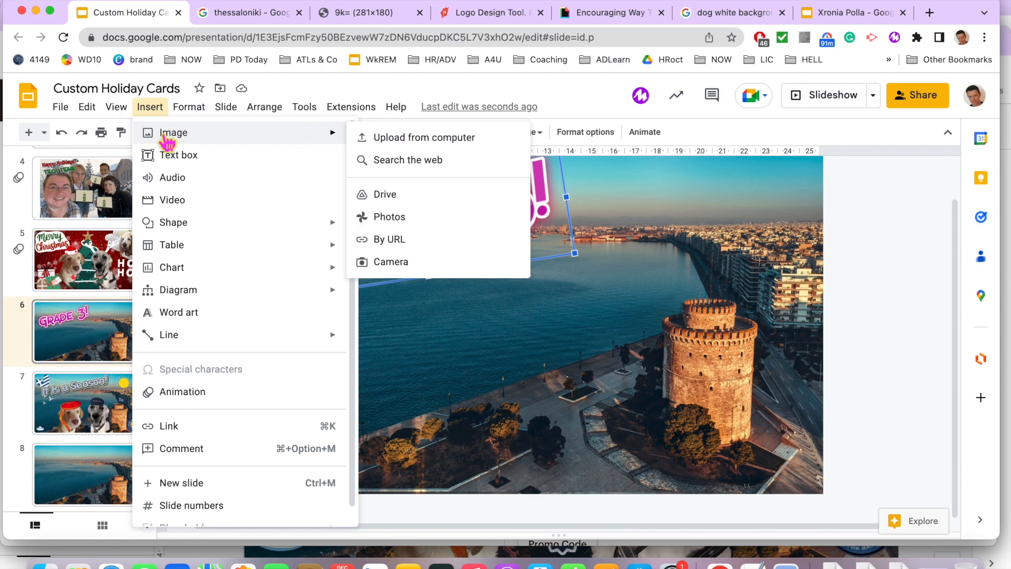
pyautogui.click(402, 243)
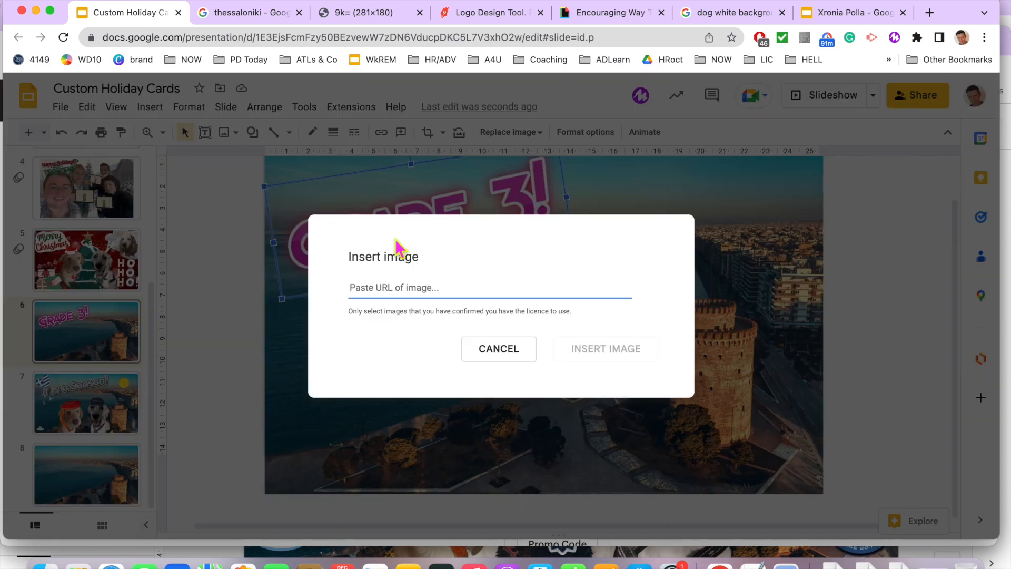
pyautogui.press('super+v')
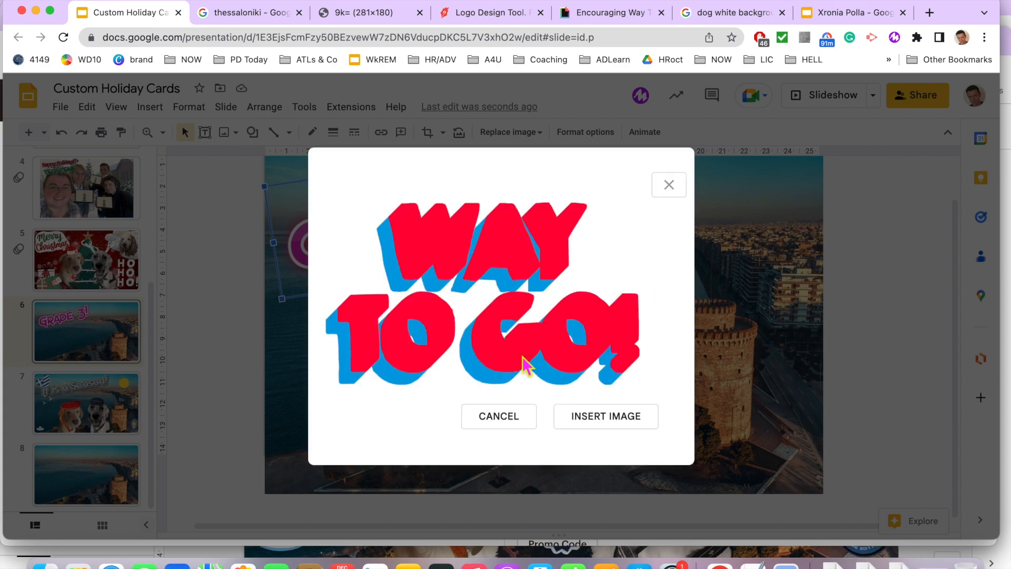
pyautogui.click(601, 419)
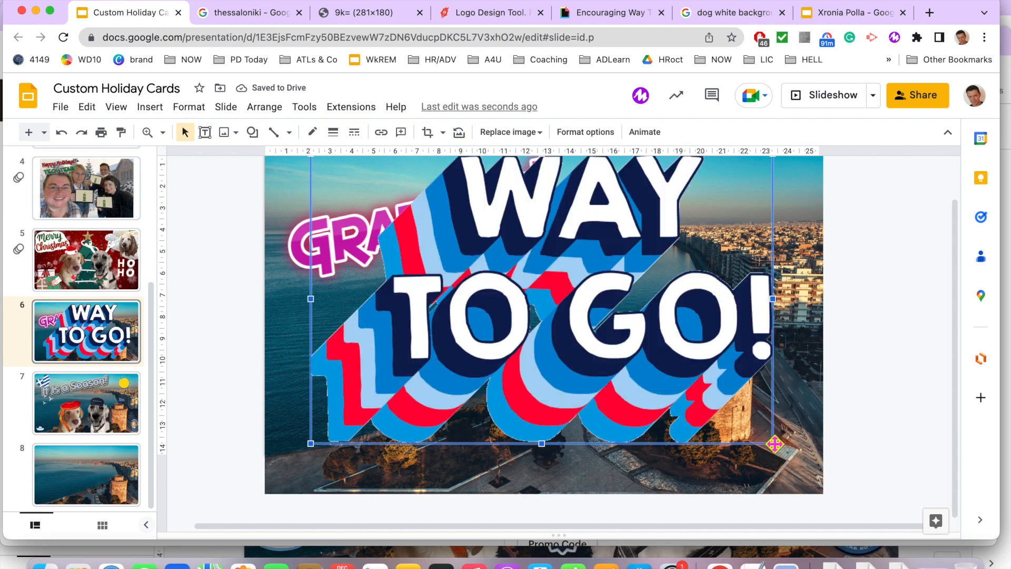
# Step: Shrink the "Way To Go!" sticker and place it in the slide's upper-right corner, above the waterfront buildings
pyautogui.moveTo(614, 370); pyautogui.dragTo(497, 310)
pyautogui.moveTo(443, 245); pyautogui.dragTo(679, 255)
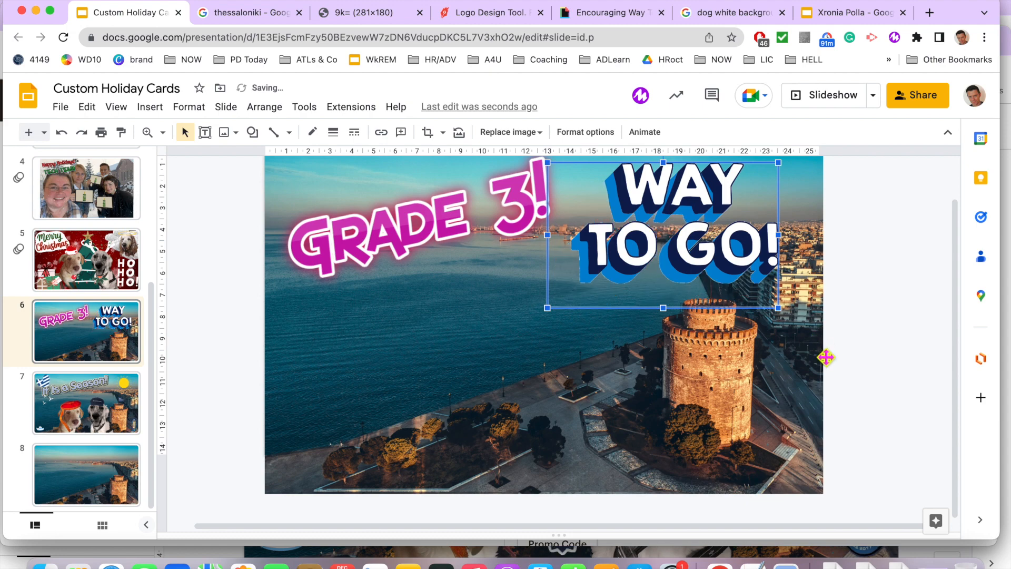
pyautogui.moveTo(709, 268); pyautogui.dragTo(781, 230)
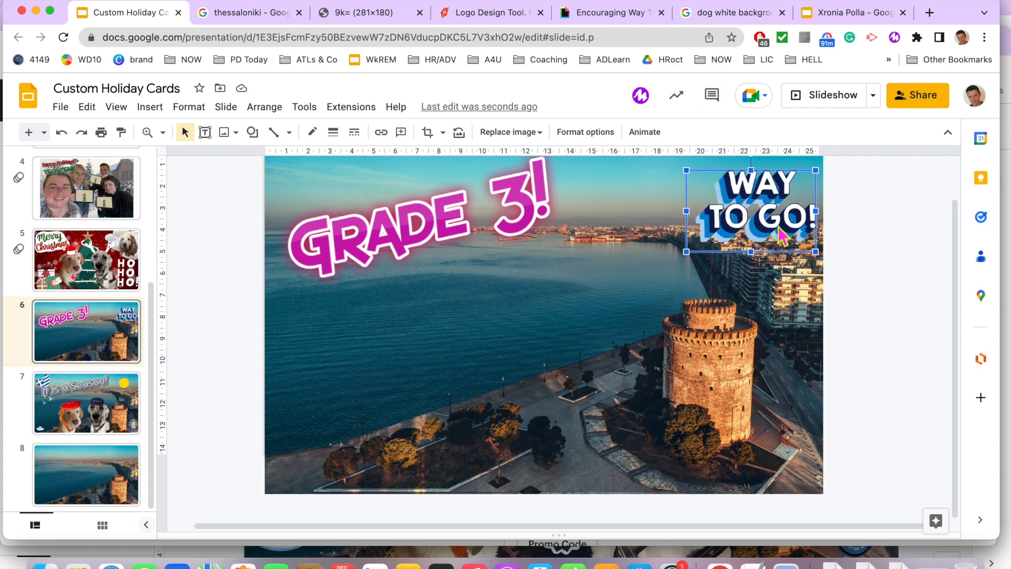
pyautogui.moveTo(676, 252); pyautogui.dragTo(676, 257)
pyautogui.moveTo(753, 231); pyautogui.dragTo(793, 213)
pyautogui.click(902, 216)
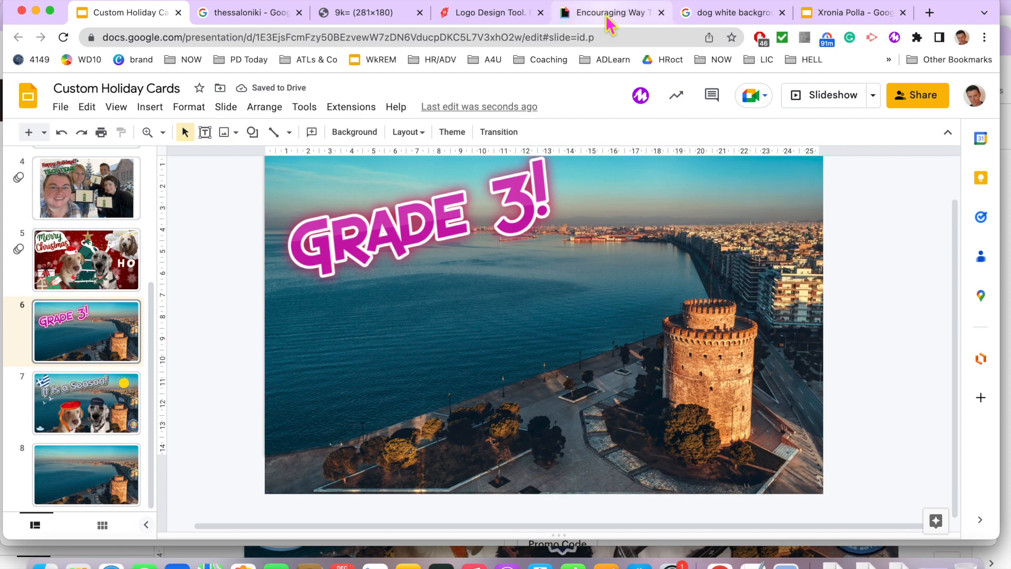
# Step: Switch back to GIPHY, search for "snow", and limit the results to stickers
pyautogui.click(639, 10)
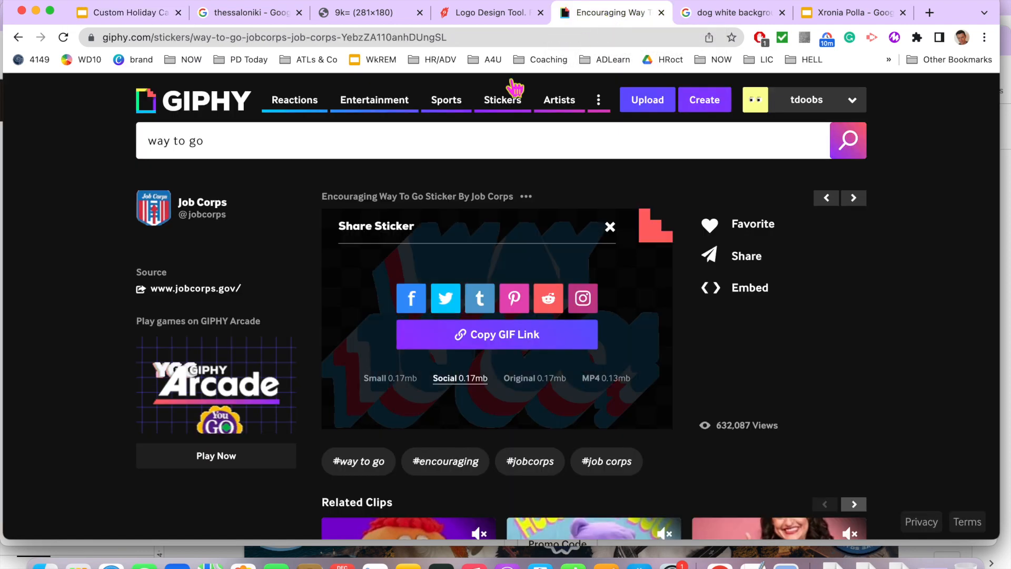
pyautogui.click(316, 142)
pyautogui.write('snow')
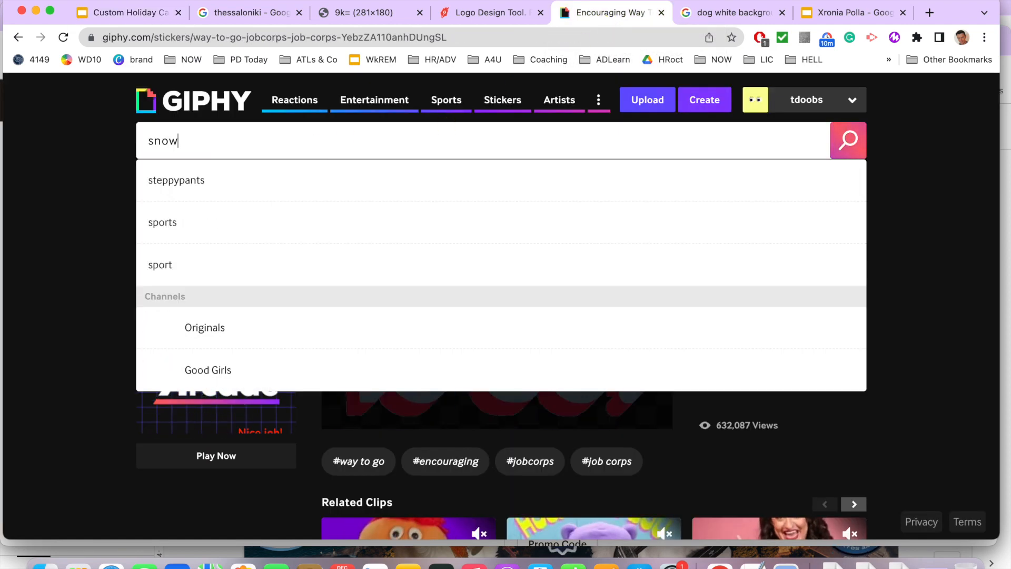
pyautogui.press('Return')
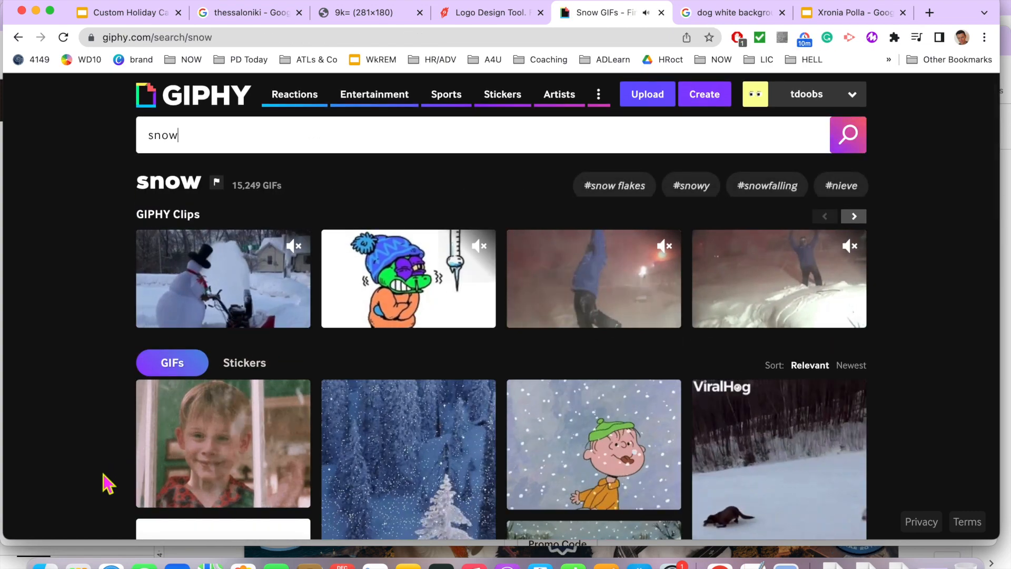
pyautogui.scroll(-1, 109, 477)
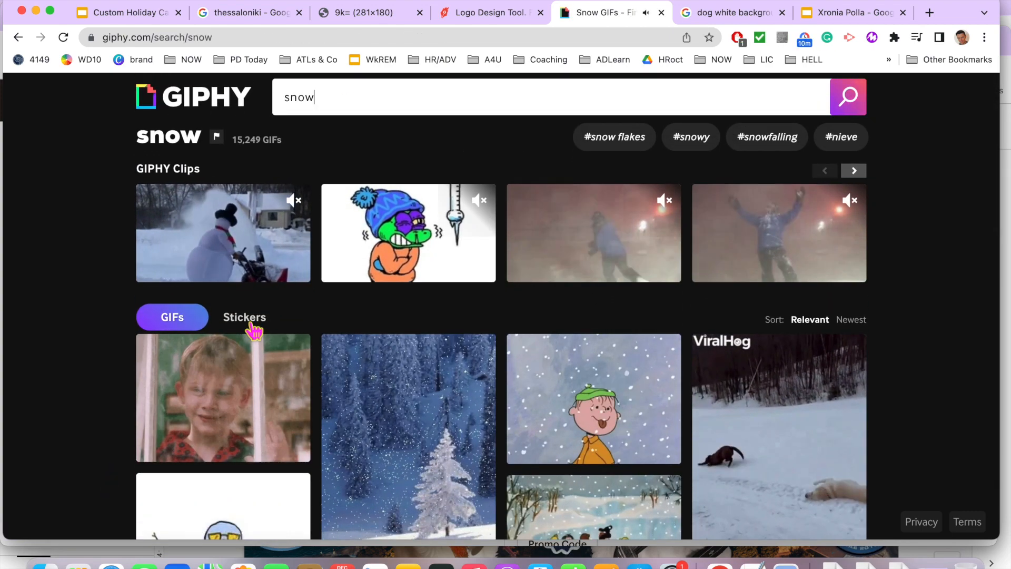
pyautogui.click(252, 321)
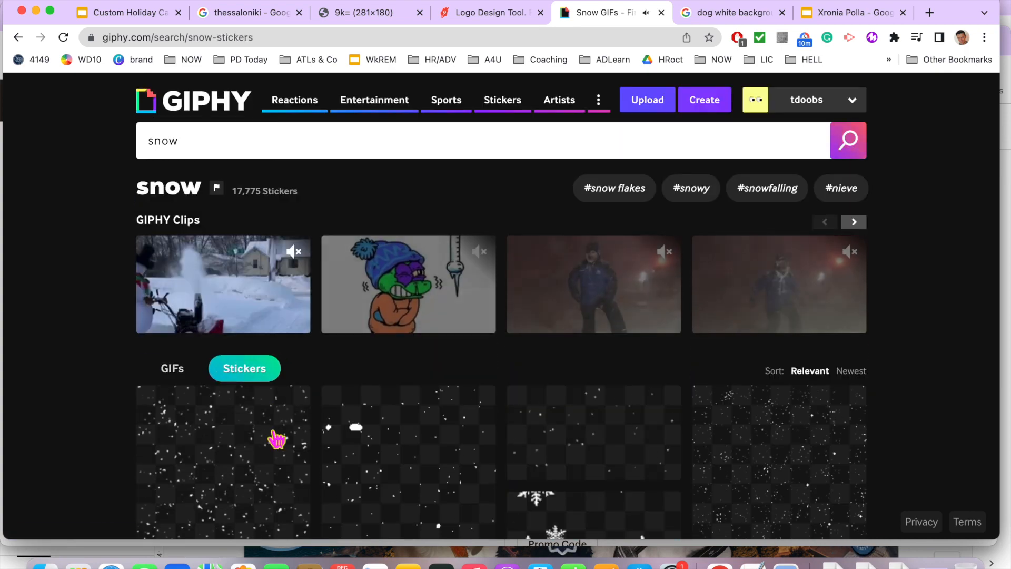
# Step: Copy the link of the fine glitter snow sticker in the first row's last column of the results
pyautogui.scroll(-2, 275, 436)
pyautogui.scroll(-1, 270, 436)
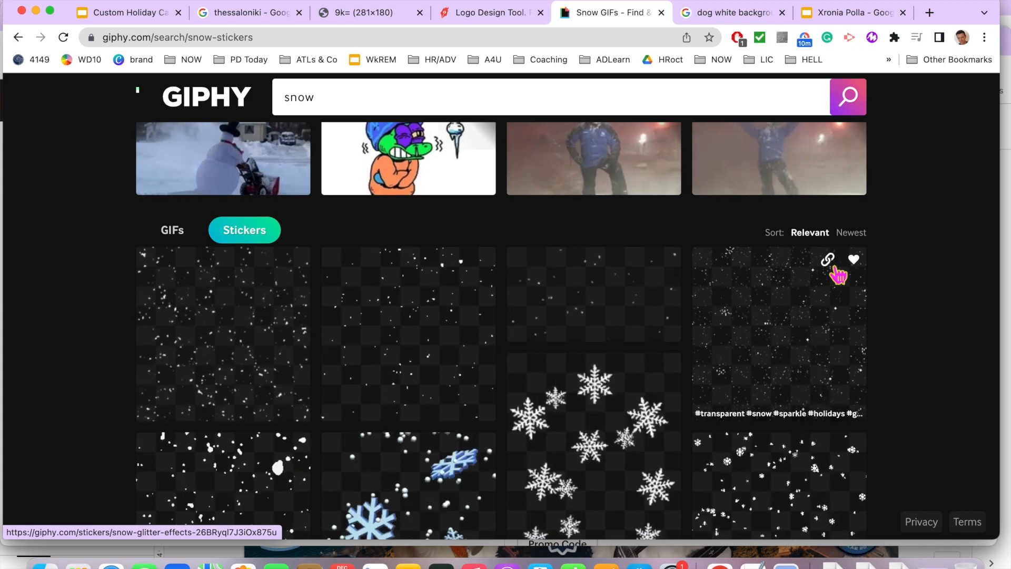
pyautogui.click(832, 265)
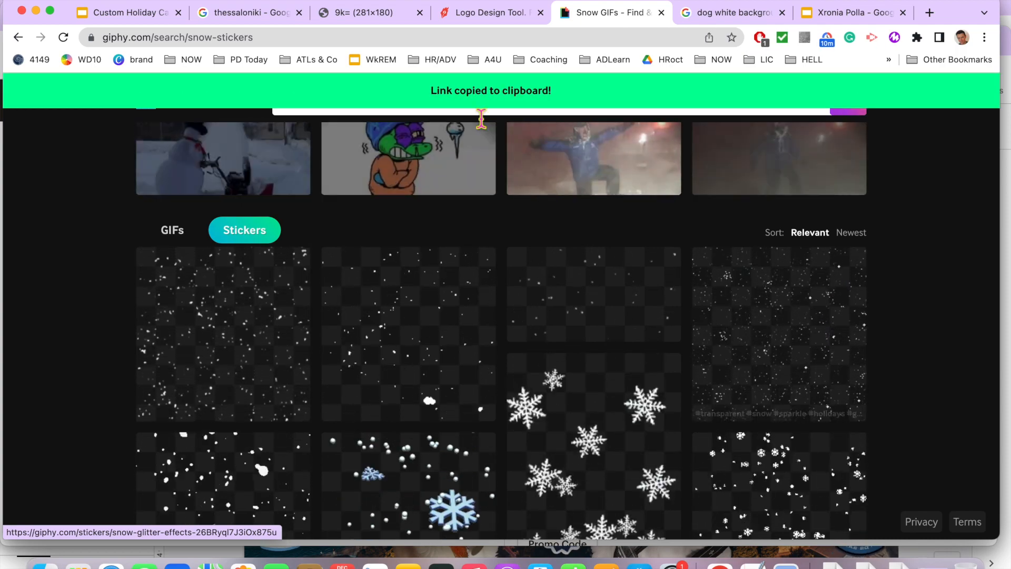
# Step: Return to the Custom Holiday Cards presentation, insert the snow sticker on slide 6 by its copied URL, and move it to the slide's lower-left corner
pyautogui.click(120, 13)
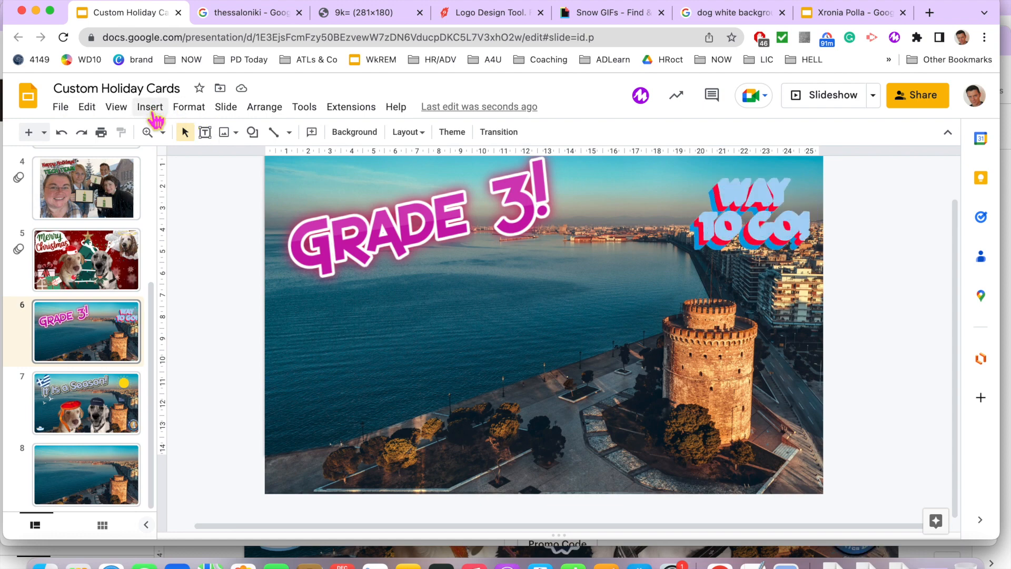
pyautogui.click(152, 111)
pyautogui.moveTo(160, 138)
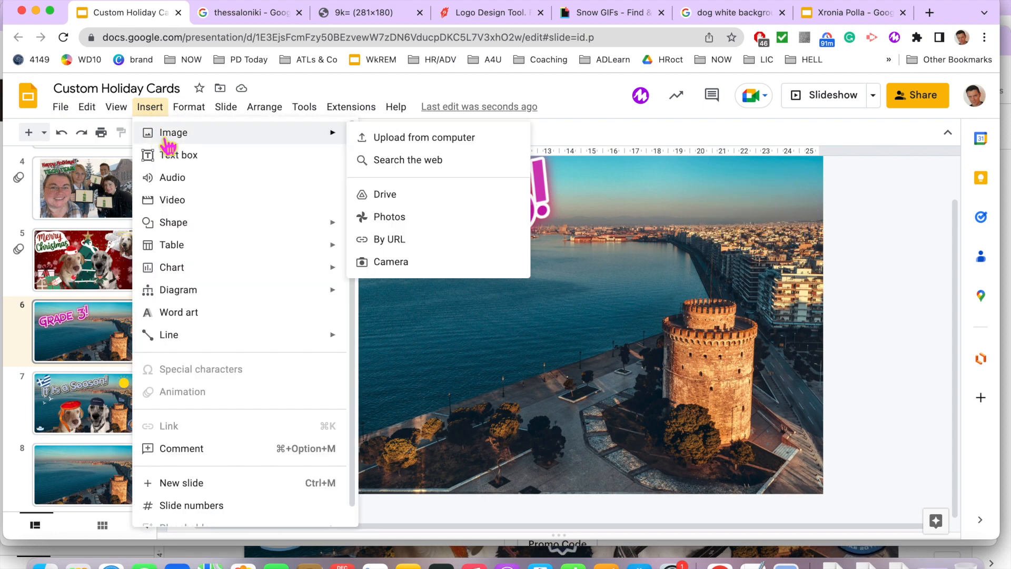
pyautogui.click(420, 252)
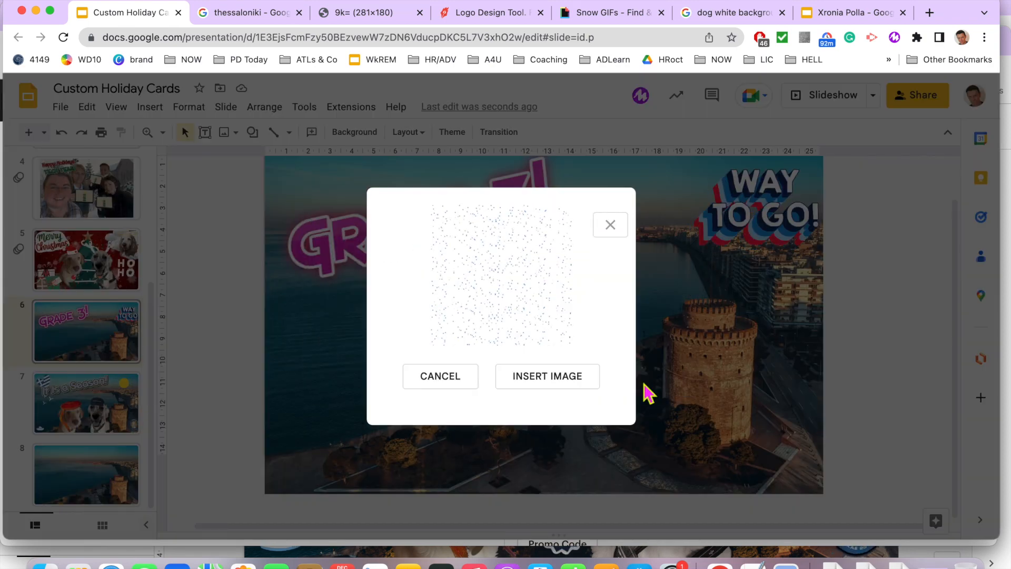
pyautogui.click(586, 393)
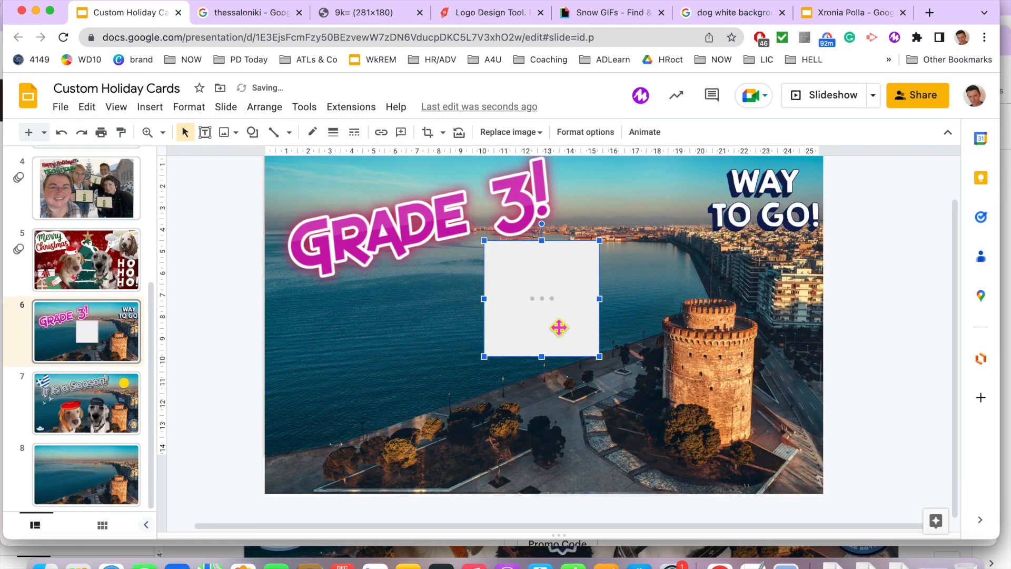
pyautogui.moveTo(338, 429); pyautogui.dragTo(345, 466)
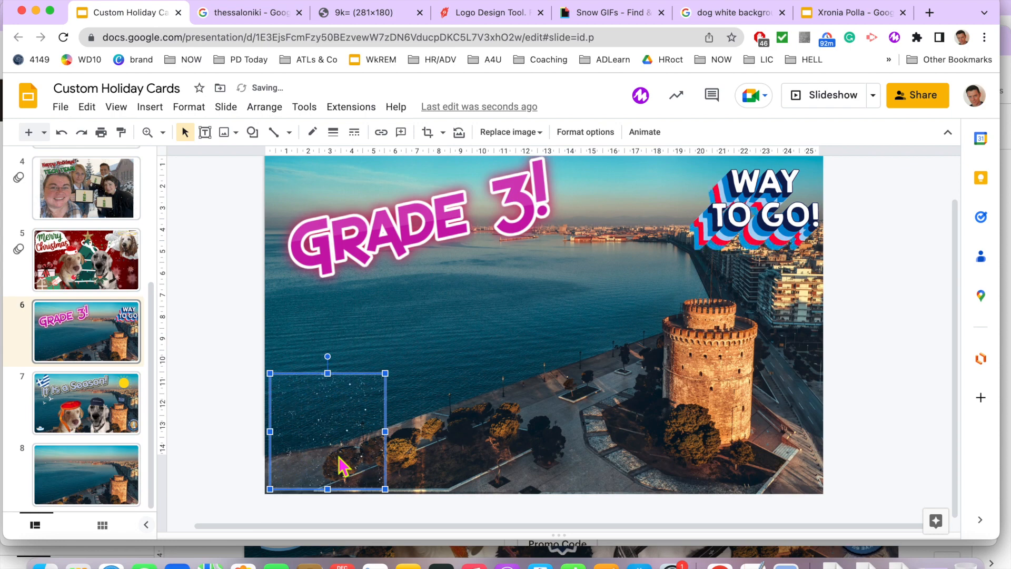